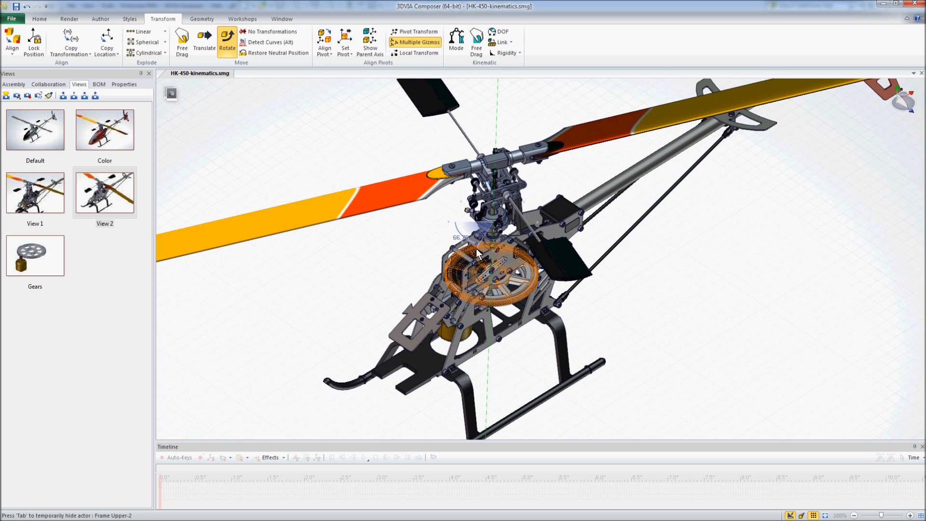
- Show the saved Gears view, isolating the motor, pinion and main drive gear
left_click(405, 260)
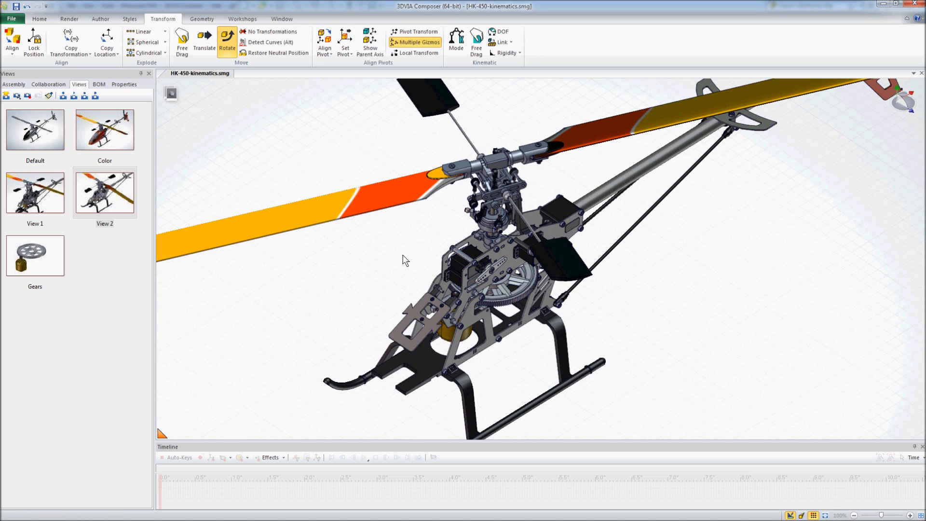
left_click(43, 257)
left_click(499, 282)
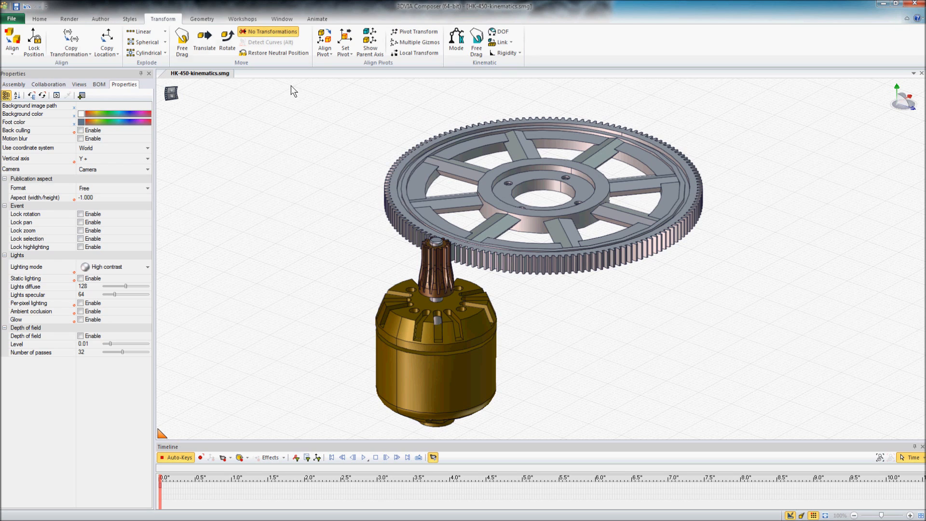
left_click(243, 20)
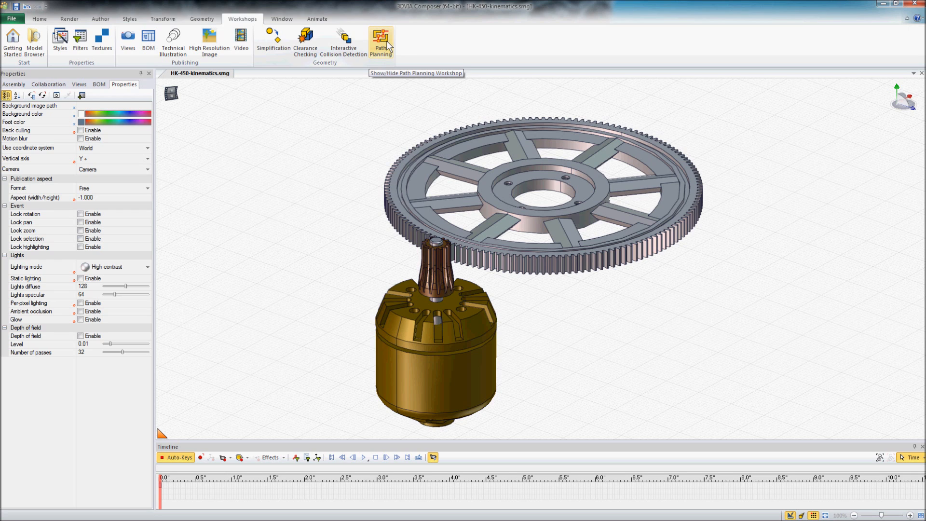
left_click(163, 19)
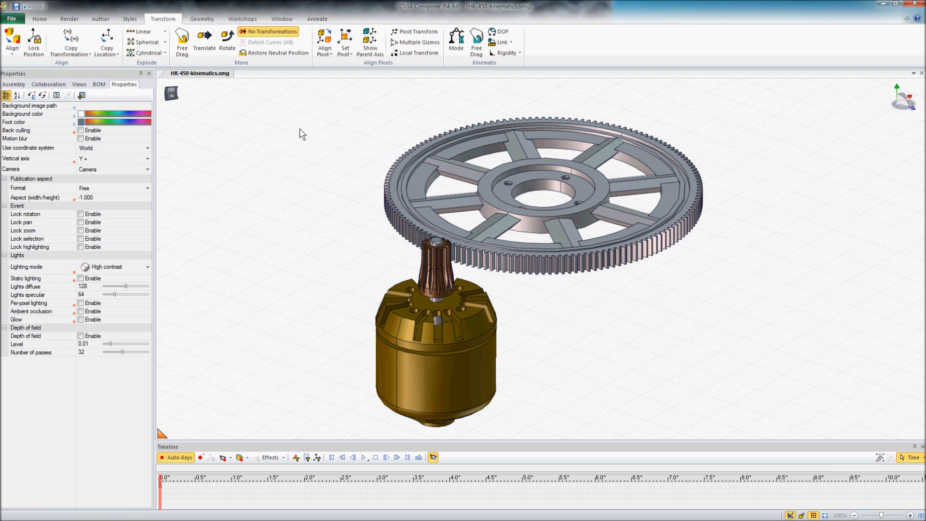
- Rotate the pinion and motor shaft together about the shaft axis at the start of the timeline
left_click(227, 41)
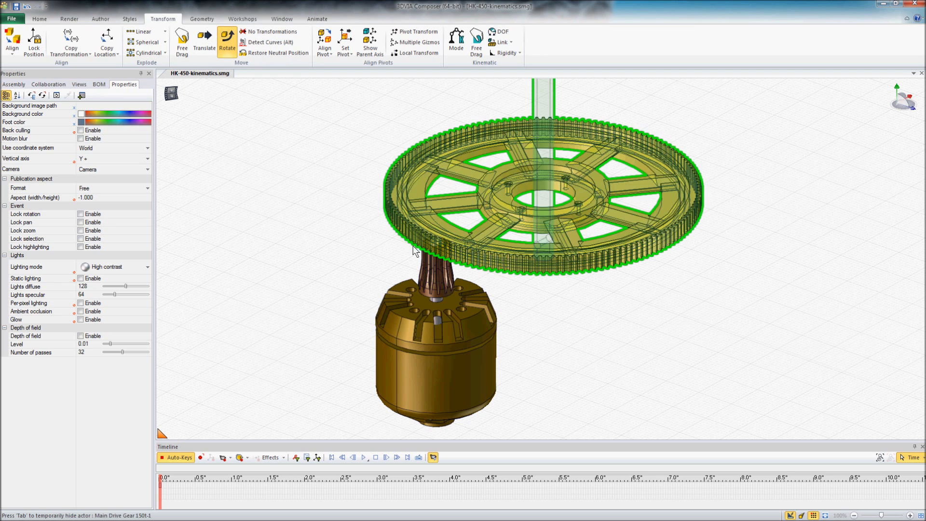
left_click(437, 265)
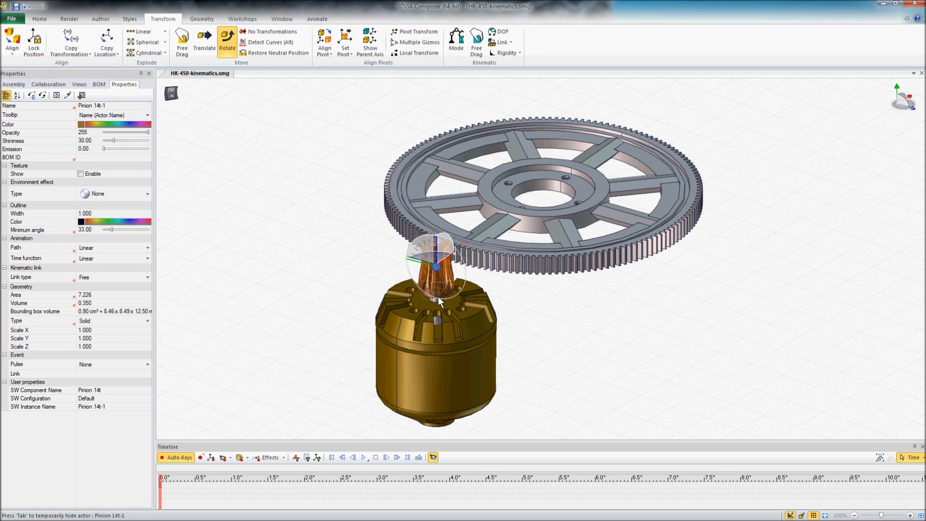
left_click(438, 322)
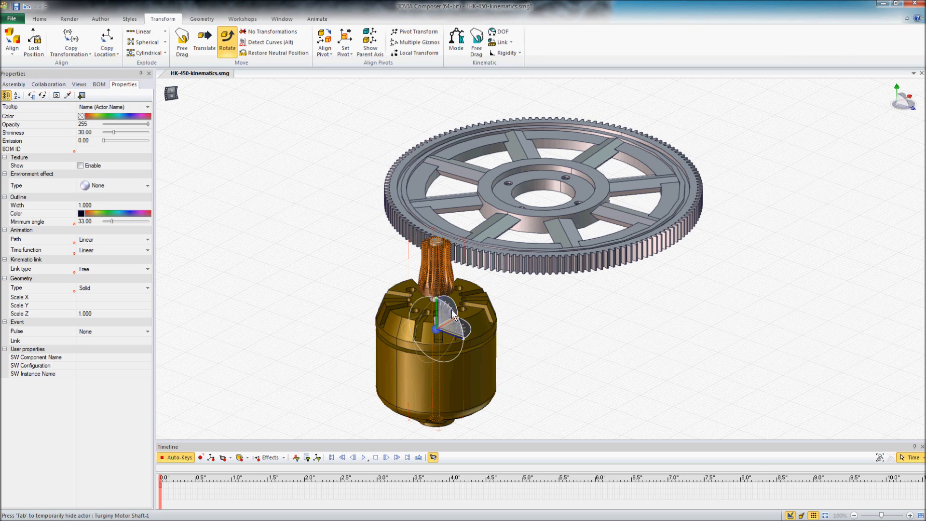
left_click_drag(444, 345, 525, 306)
left_click(540, 327)
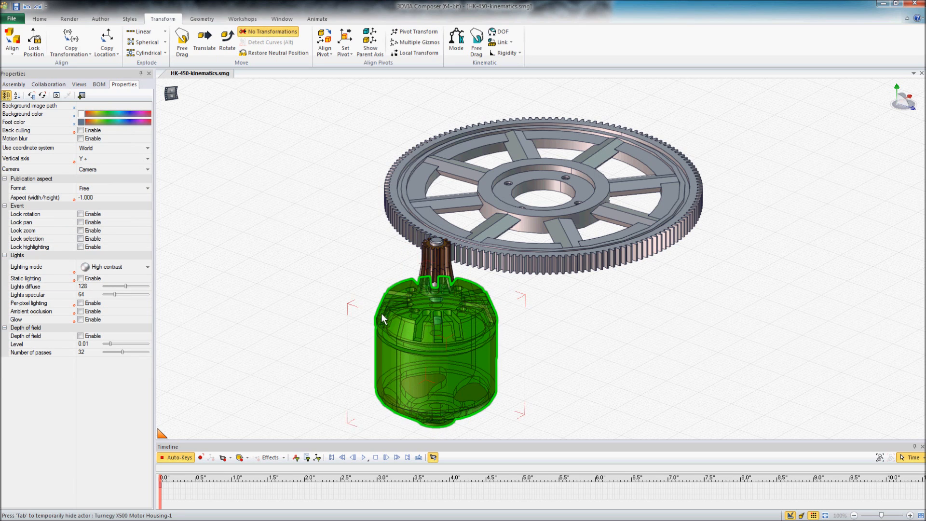
- At 4 s on the timeline, rotate the pinion and motor shaft 360° about the shaft's circular edge axis
left_click_drag(160, 497, 449, 500)
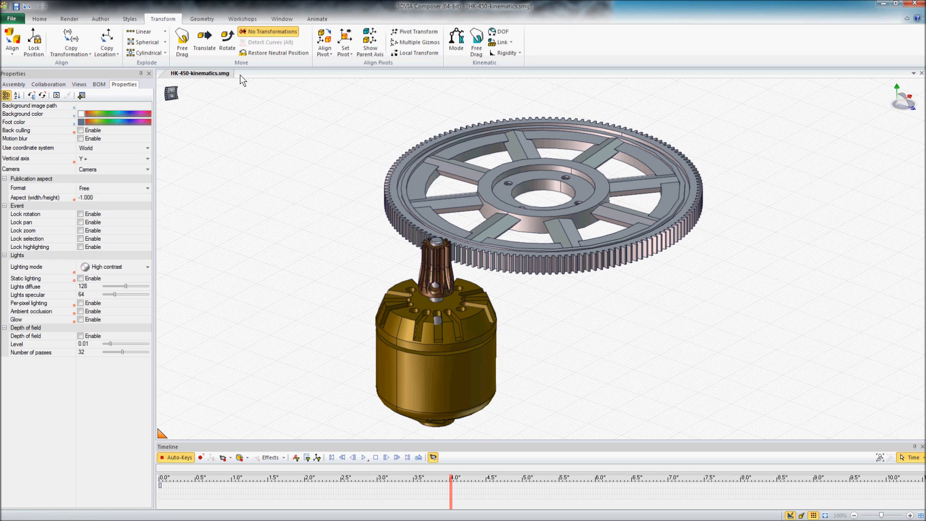
left_click(228, 41)
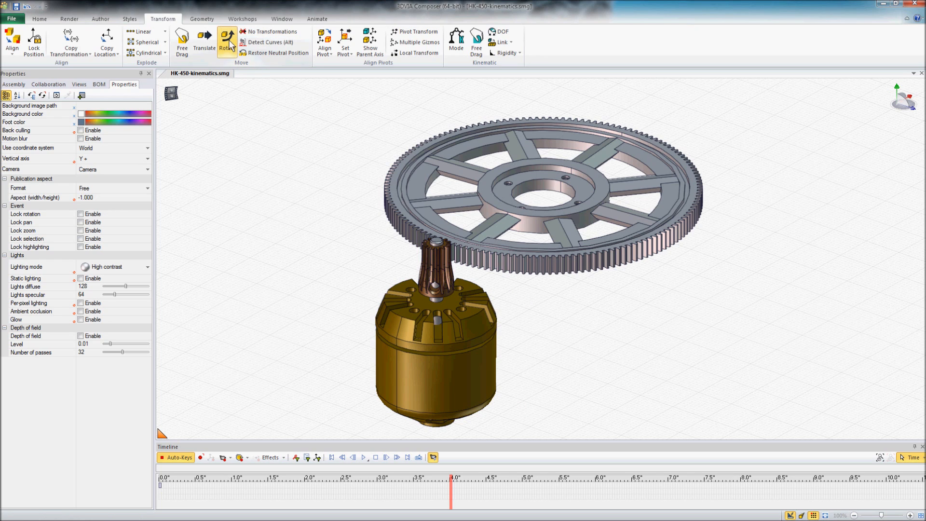
left_click(438, 247)
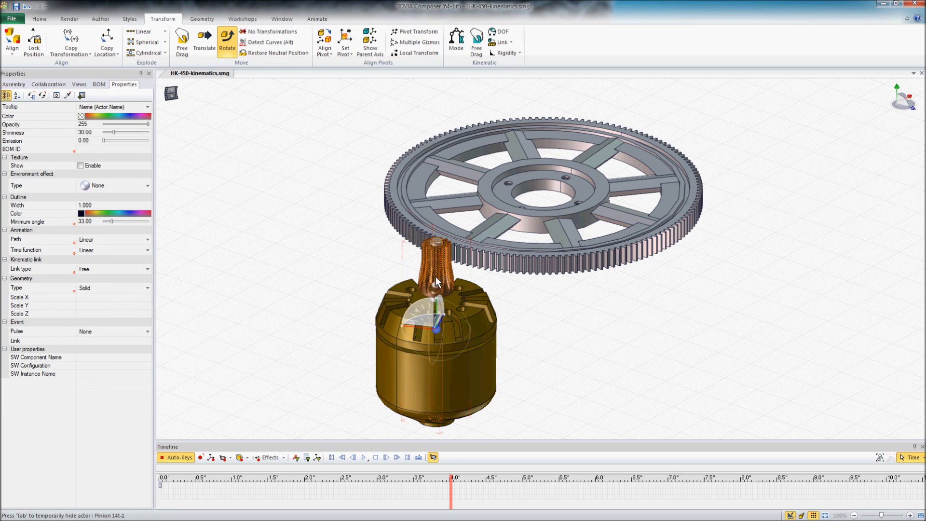
key("alt")
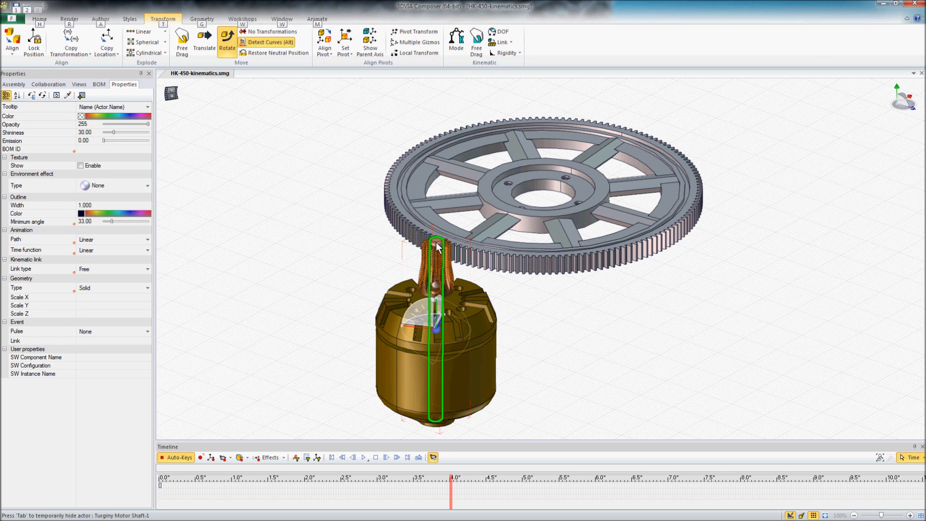
scroll(436, 242, "up", 5)
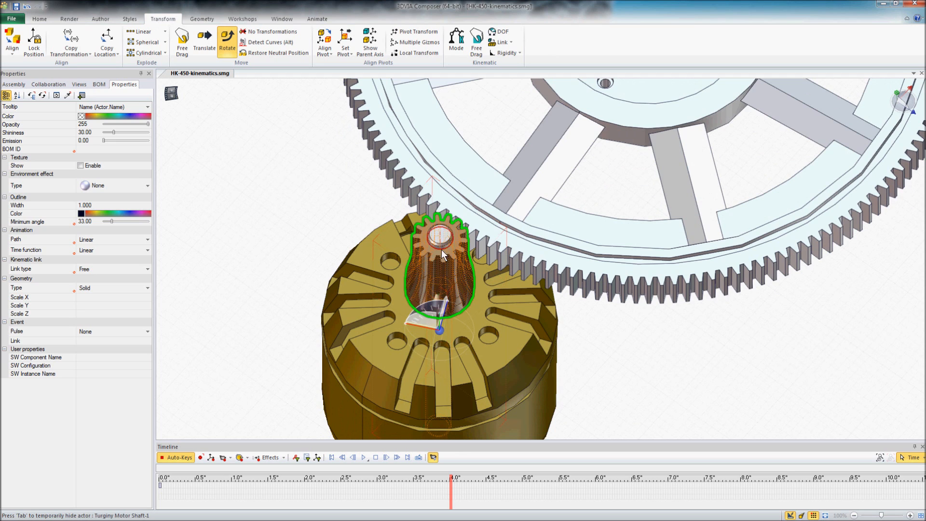
key("alt")
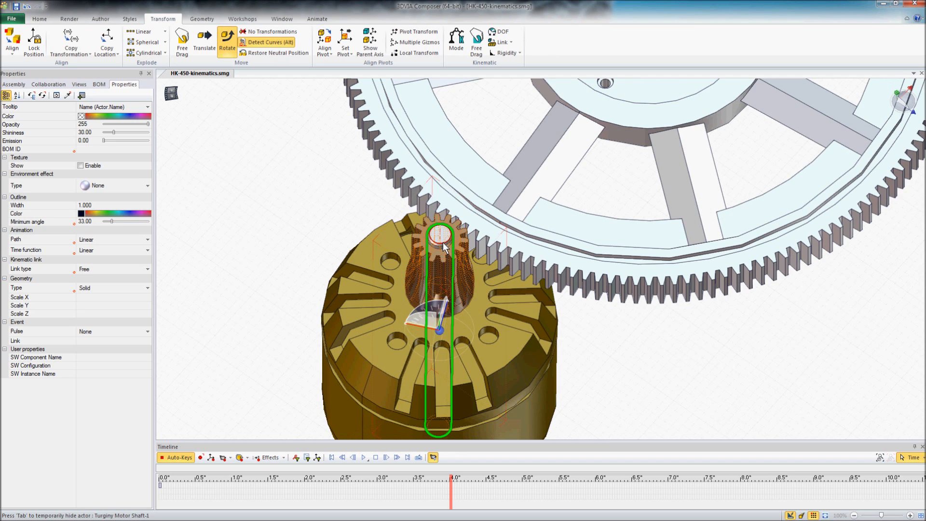
left_click_drag(442, 242, 112, 112)
left_click(81, 106)
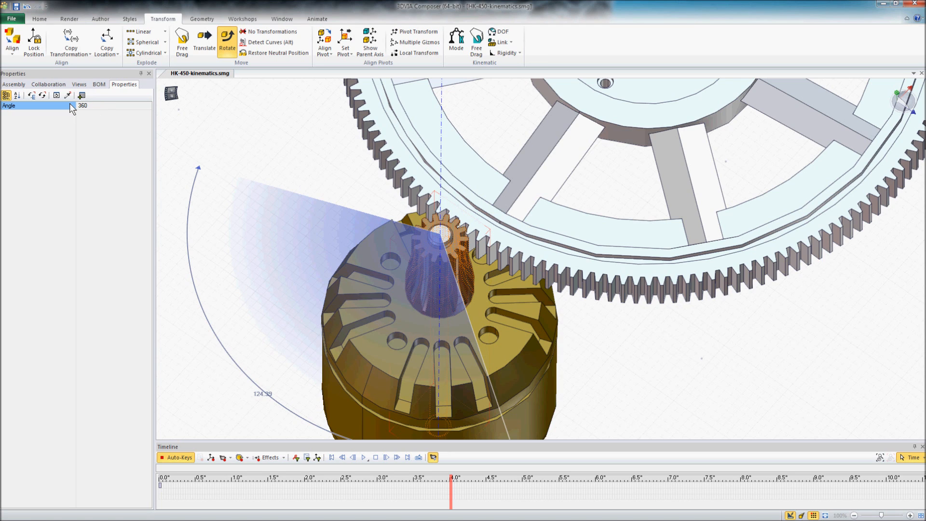
key("Return")
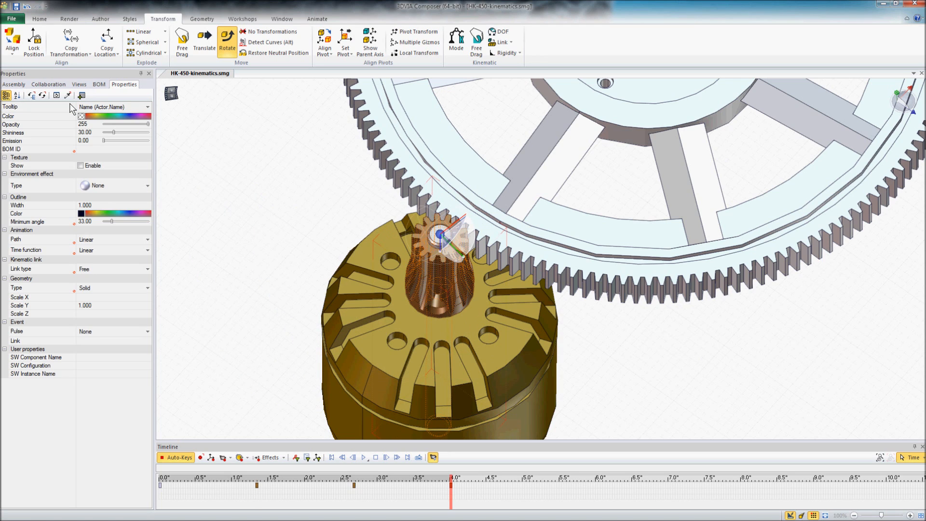
left_click(254, 304)
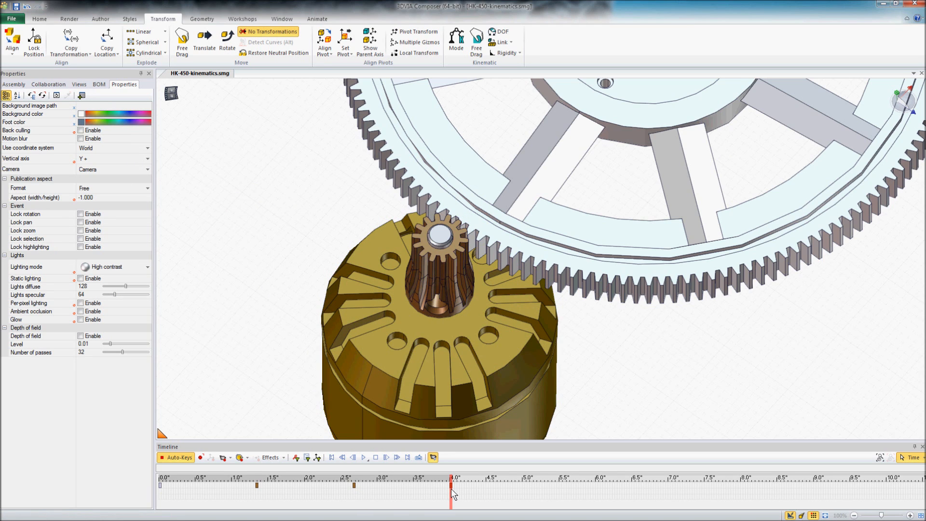
- Move the timeline playhead back to 0 s, with nothing selected
mouse_move(451, 495)
left_mouse_down()
mouse_move(160, 487)
mouse_move(451, 509)
left_mouse_up()
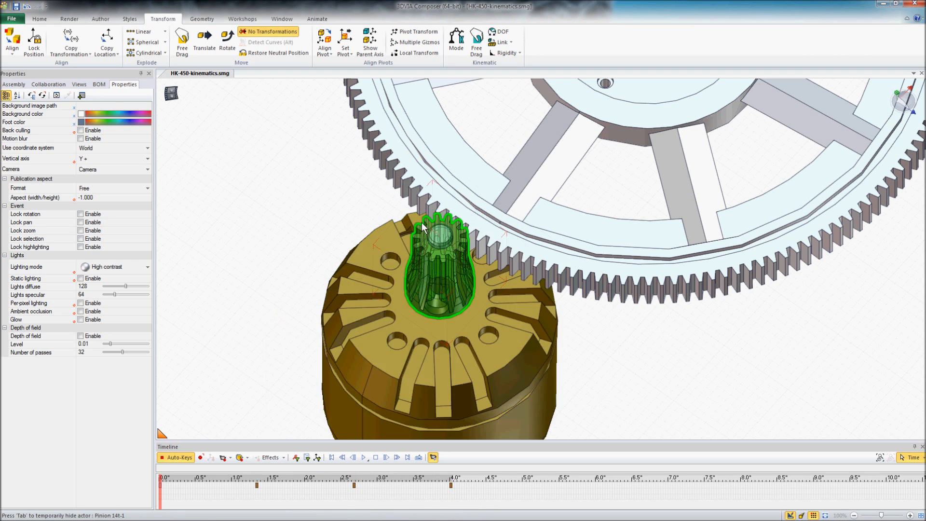
left_click(439, 220)
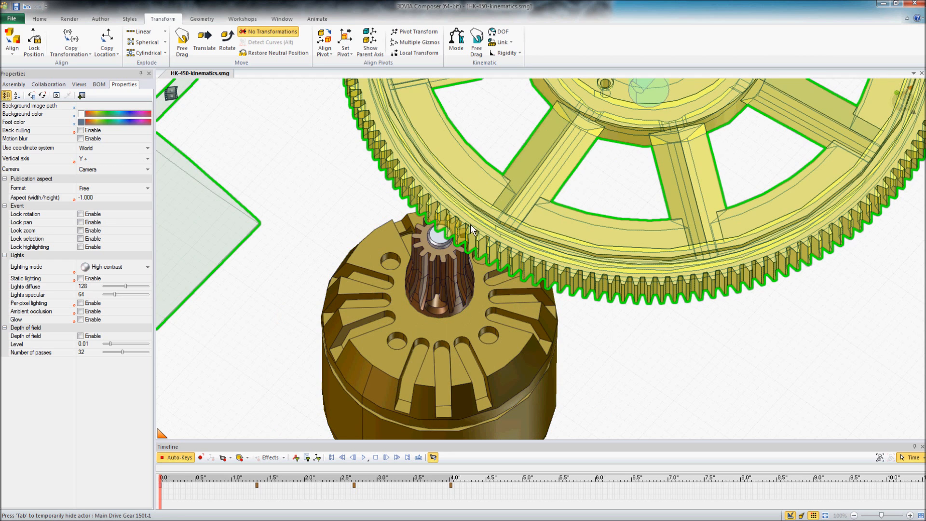
left_click(604, 346)
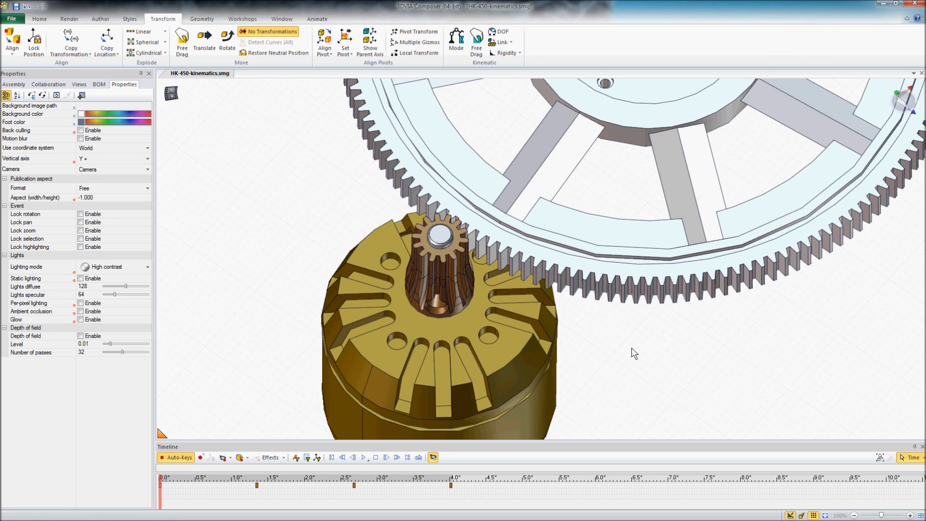
- Rotate the main drive gear about 13° around its centre axis to align its teeth with the pinion
right_click_drag(498, 246, 497, 277)
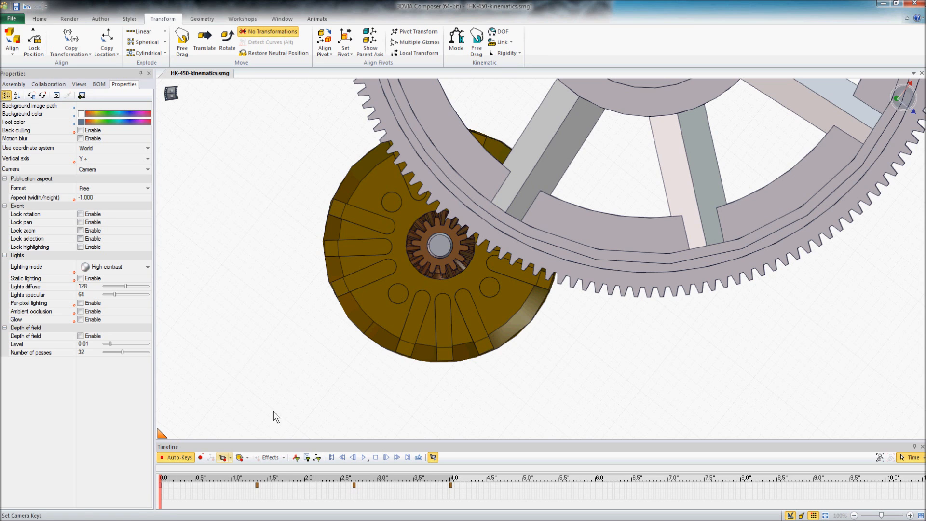
left_click(432, 230)
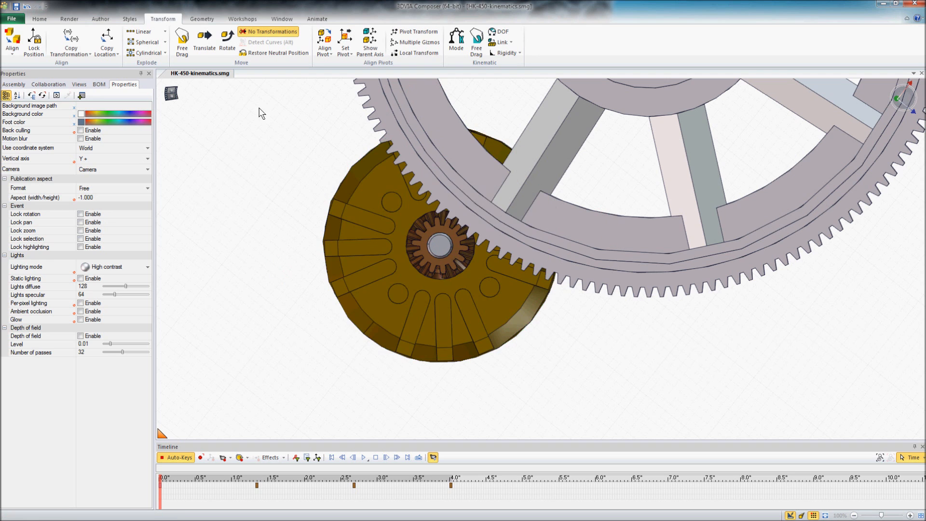
left_click(226, 43)
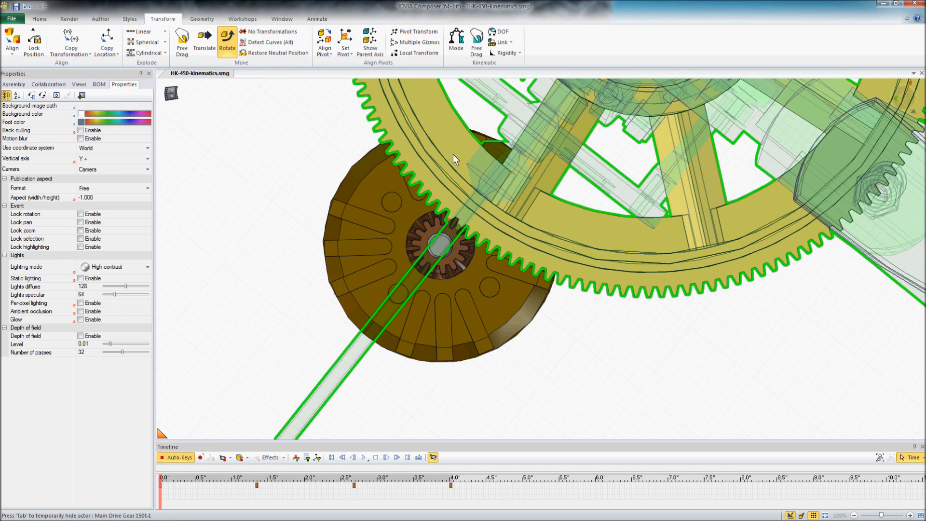
left_click(453, 154)
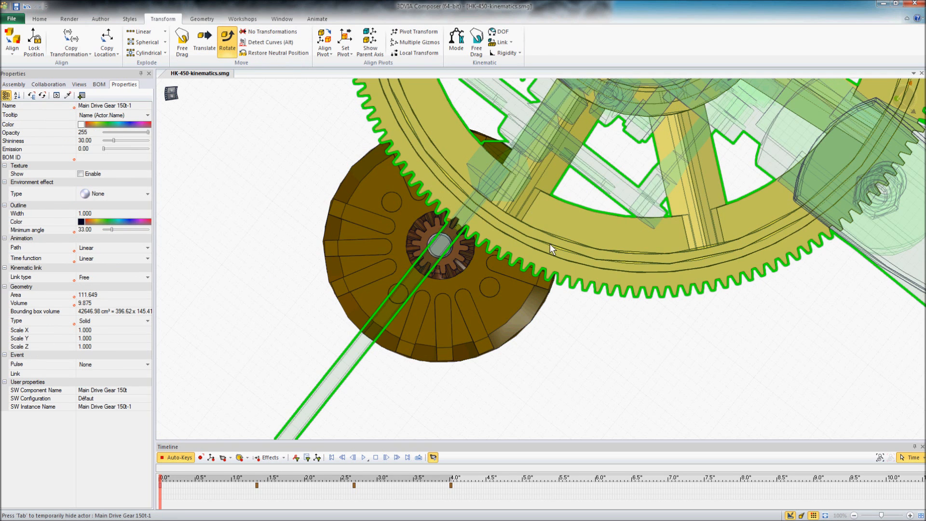
key("alt")
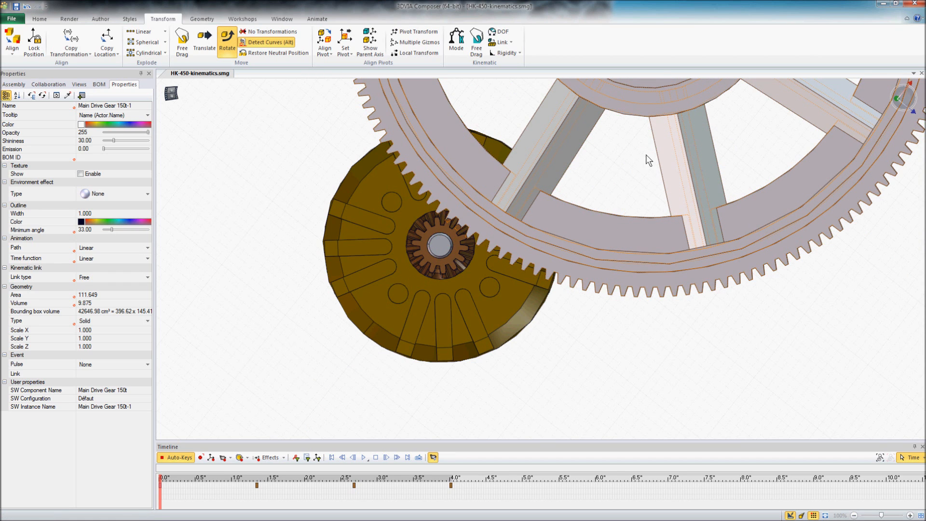
left_click(637, 116)
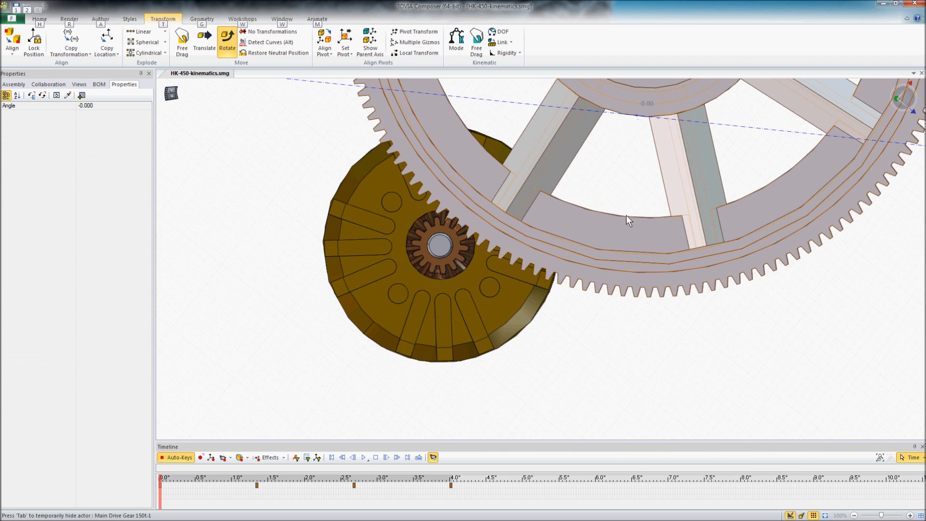
left_click(644, 254, "alt")
left_click_drag(644, 267, 578, 263)
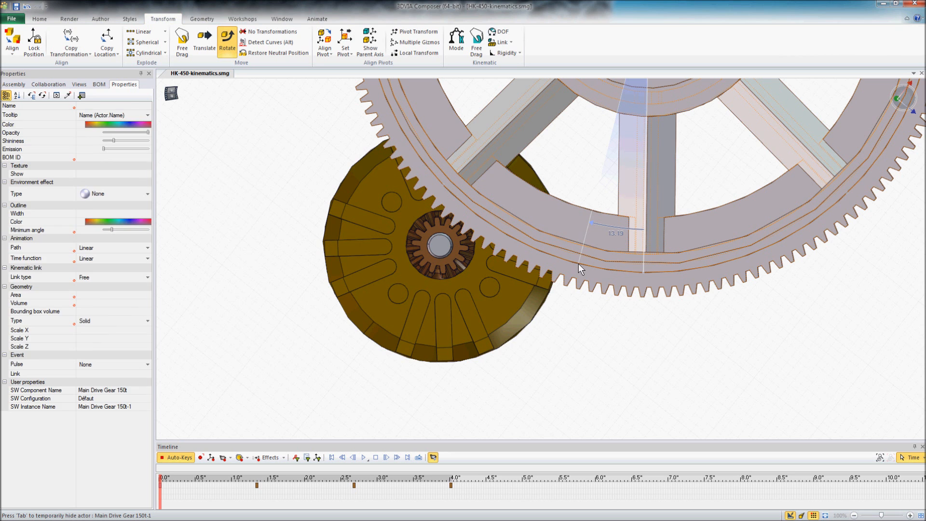
left_click(612, 344)
- Frame the gear and motor in an angled view from above and record a camera key at 0 s
left_click_drag(487, 303, 485, 265)
right_click_drag(487, 266, 486, 267)
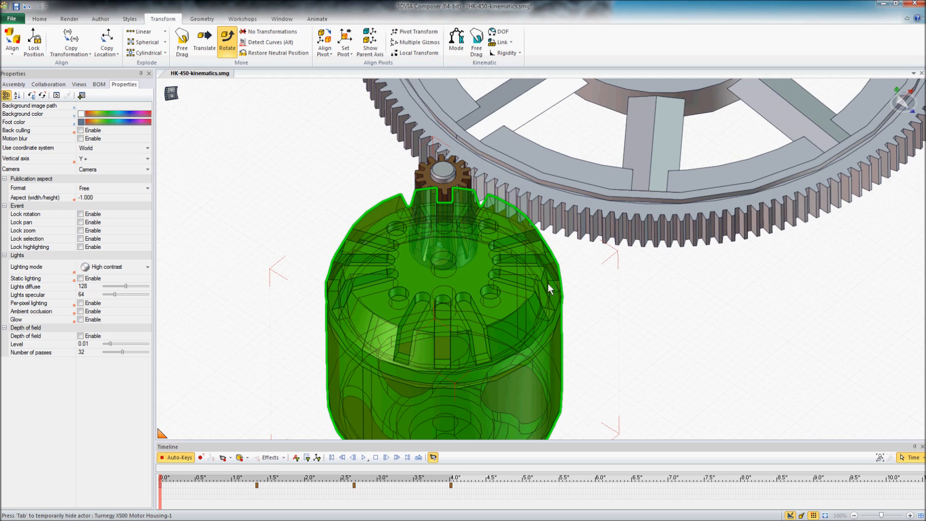
scroll(496, 280, "down", 3)
scroll(496, 281, "down", 2)
scroll(564, 101, "up", 2)
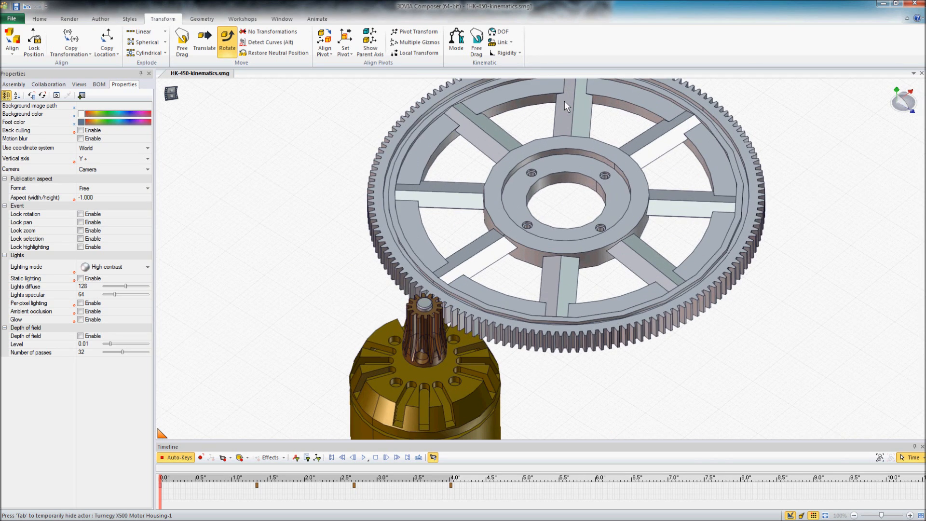
left_click_drag(314, 274, 259, 265)
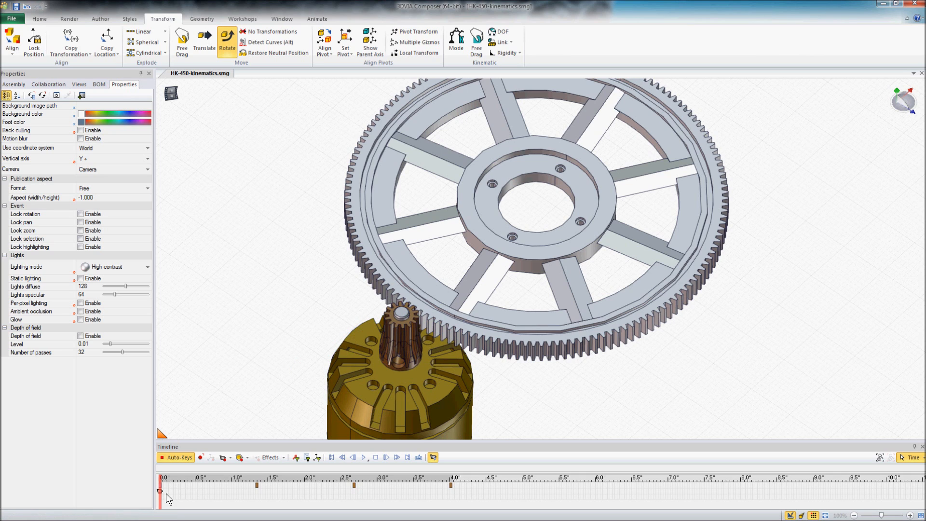
- At 4 s on the timeline, rotate the main drive gear -33.7° about the axis of its circular rim edge
left_click_drag(160, 498, 449, 502)
left_click(228, 44)
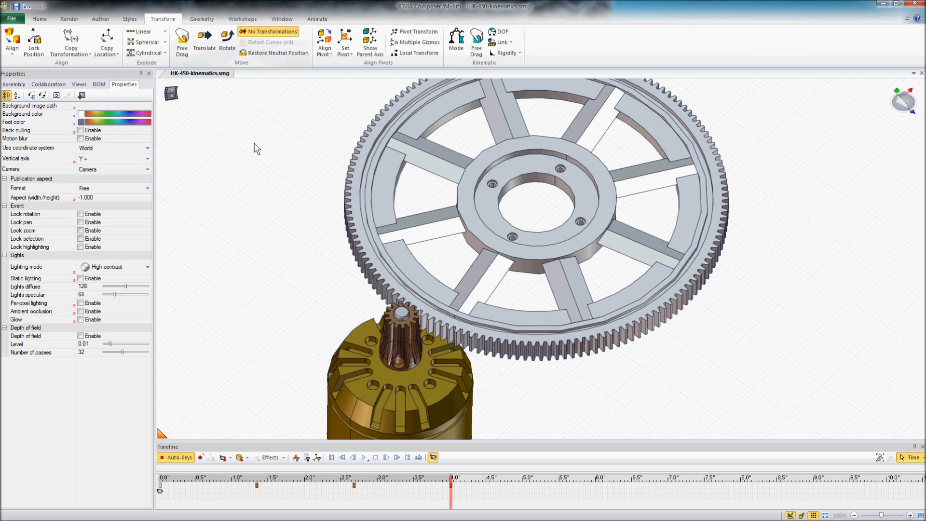
left_click(231, 47)
left_click(410, 274)
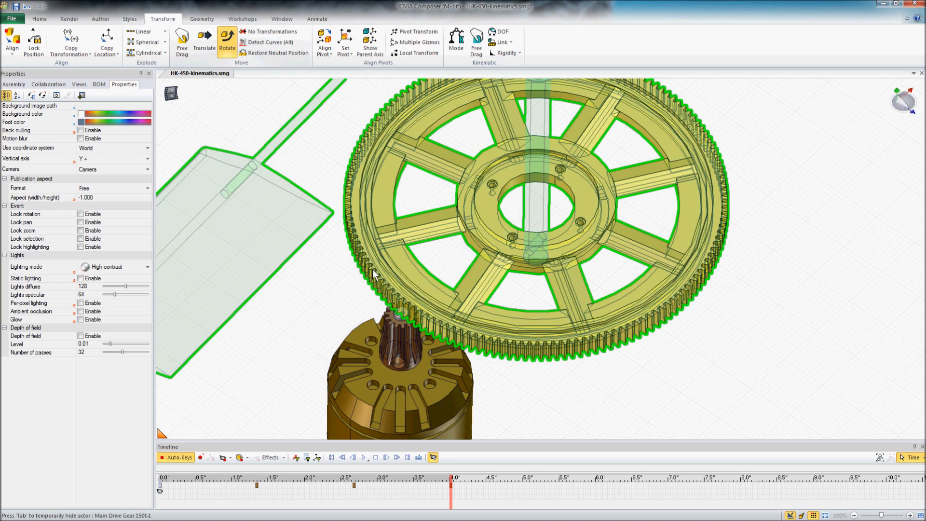
left_click(412, 273)
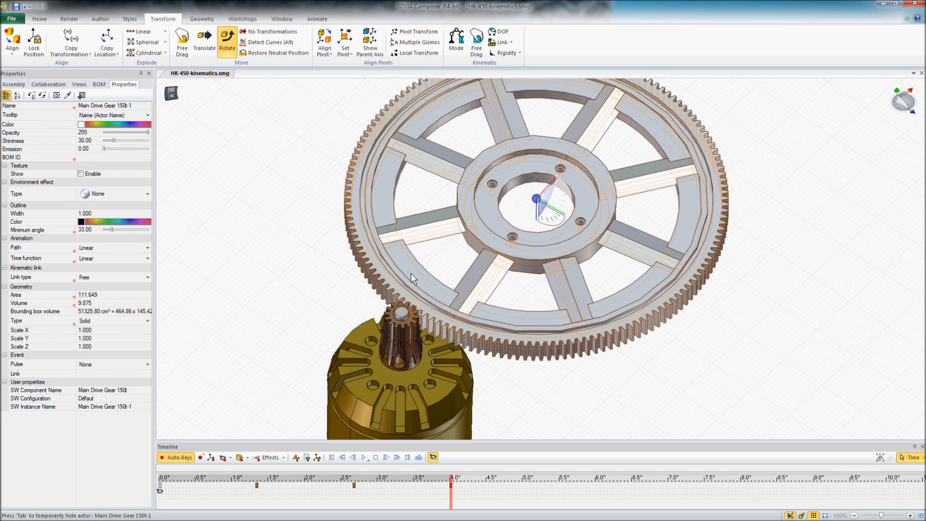
key("alt")
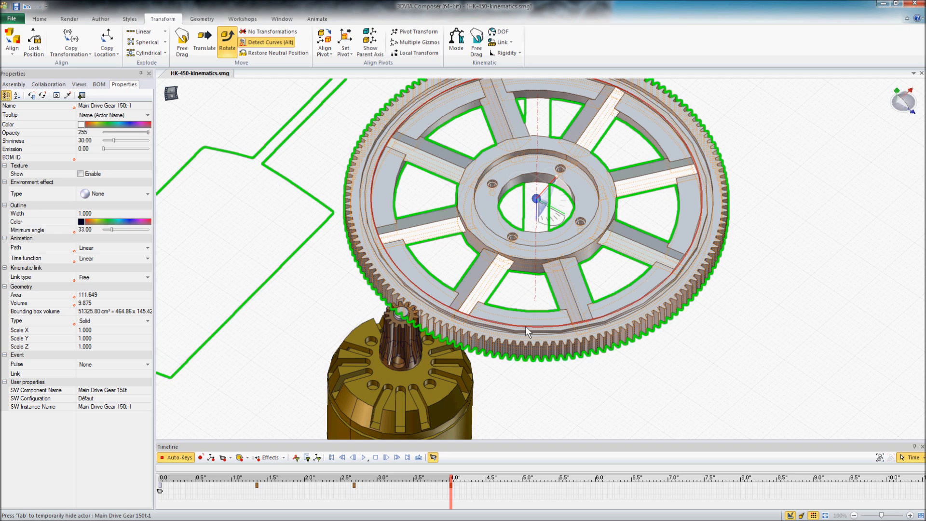
left_click(525, 326, "alt")
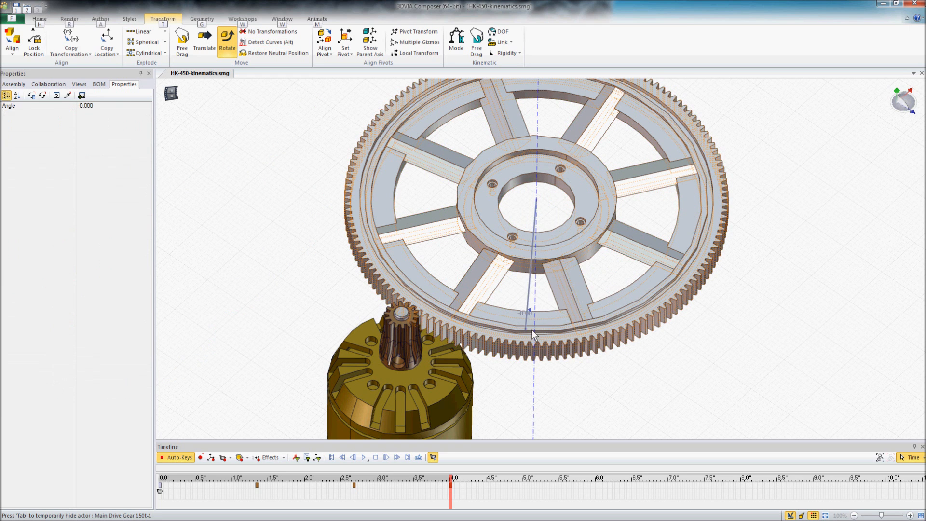
left_click_drag(561, 332, 654, 219)
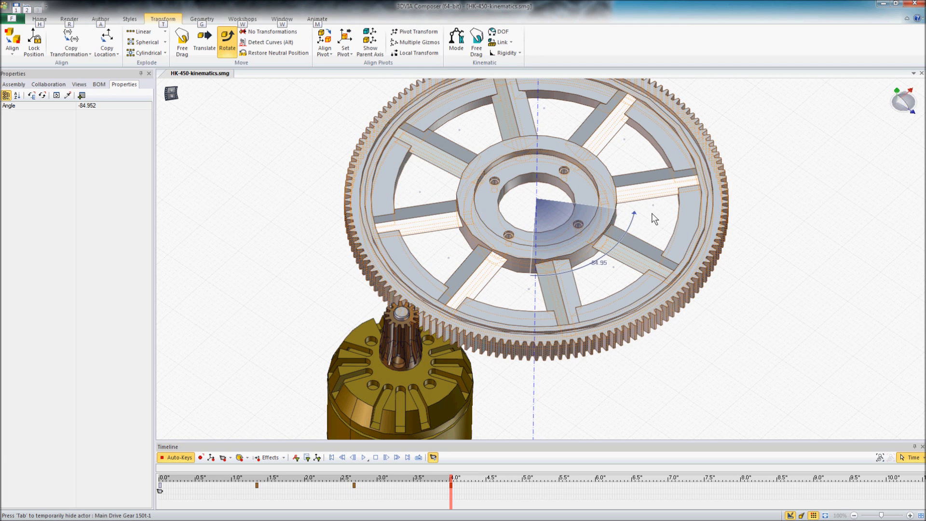
left_click(113, 105)
double_click(114, 105)
type("-33.7")
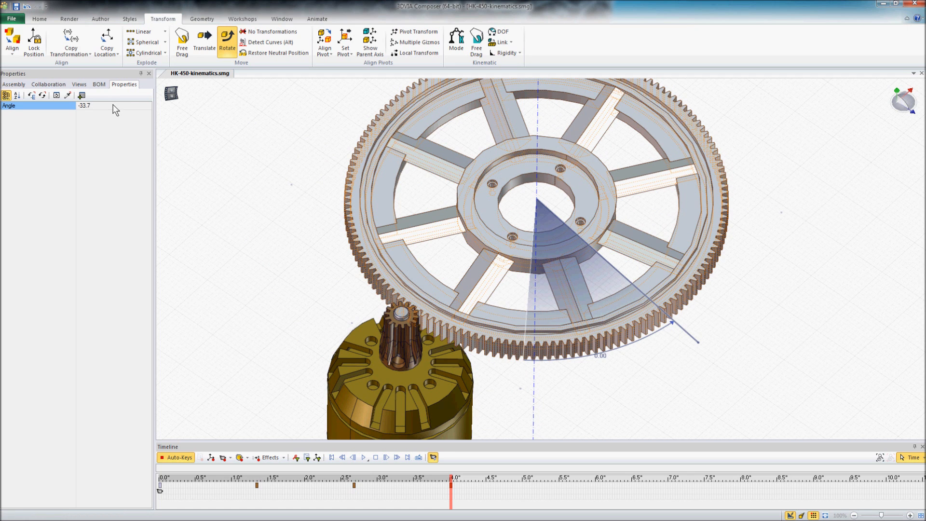
key("Return")
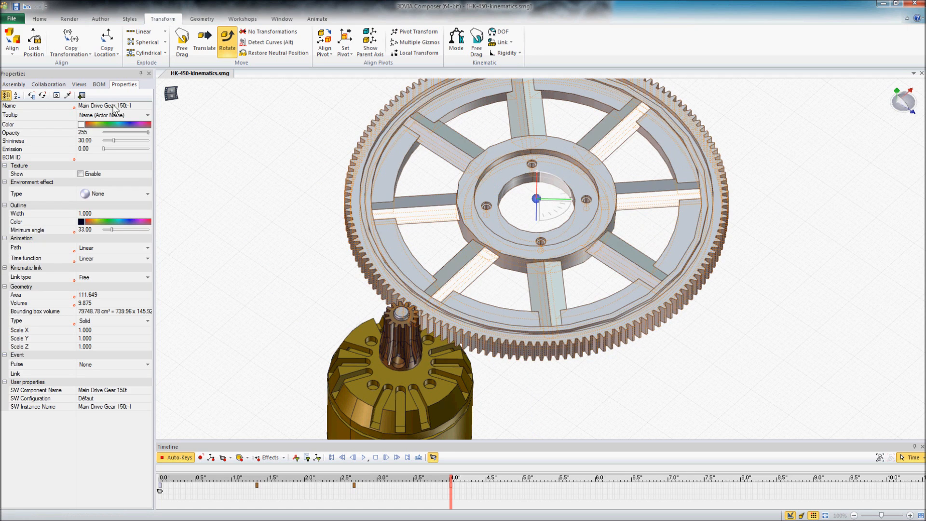
left_click(259, 319)
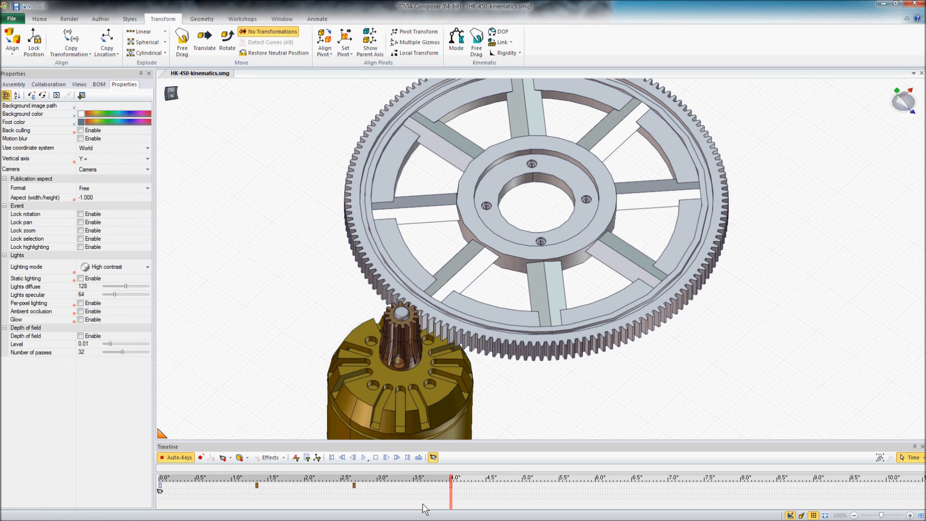
- Return the playhead to 0 s and examine the pinion and gear teeth close up from above while scrubbing the timeline with camera playback off
left_click_drag(451, 496, 158, 499)
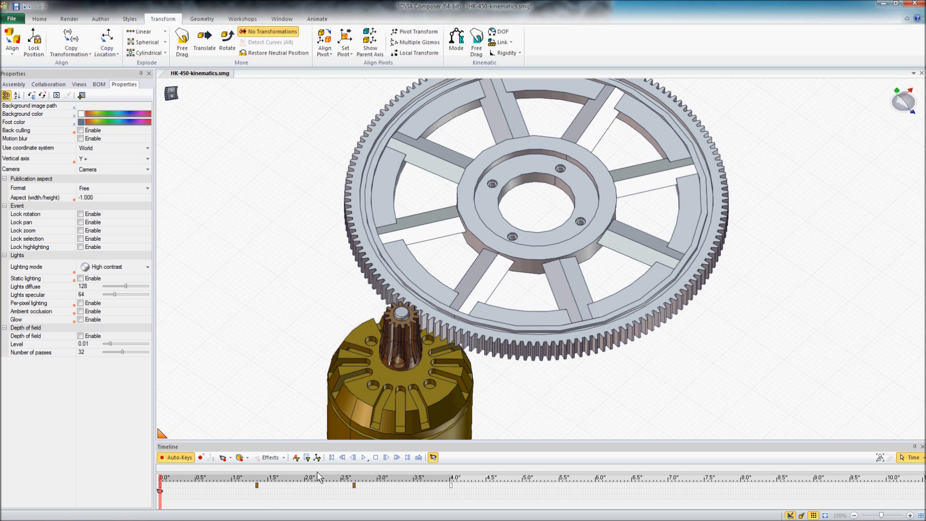
left_click_drag(391, 323, 390, 356)
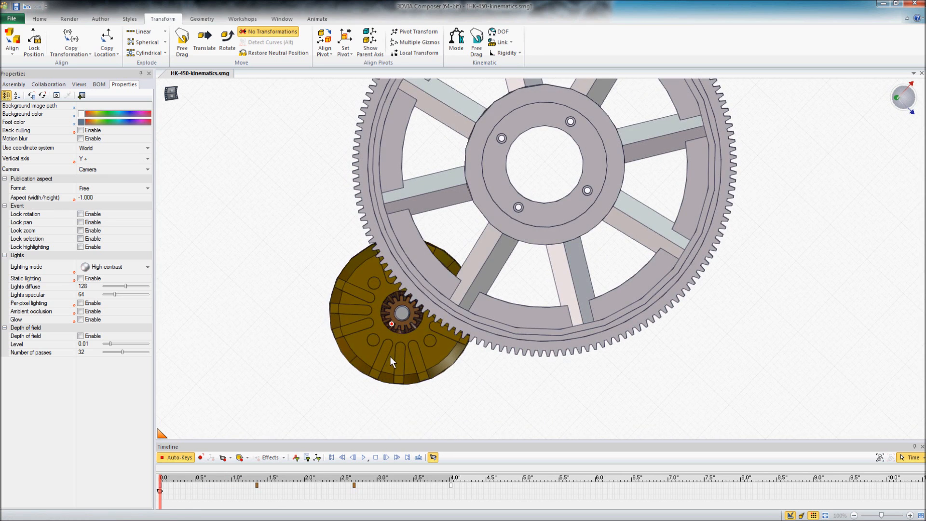
scroll(408, 324, "up", 5)
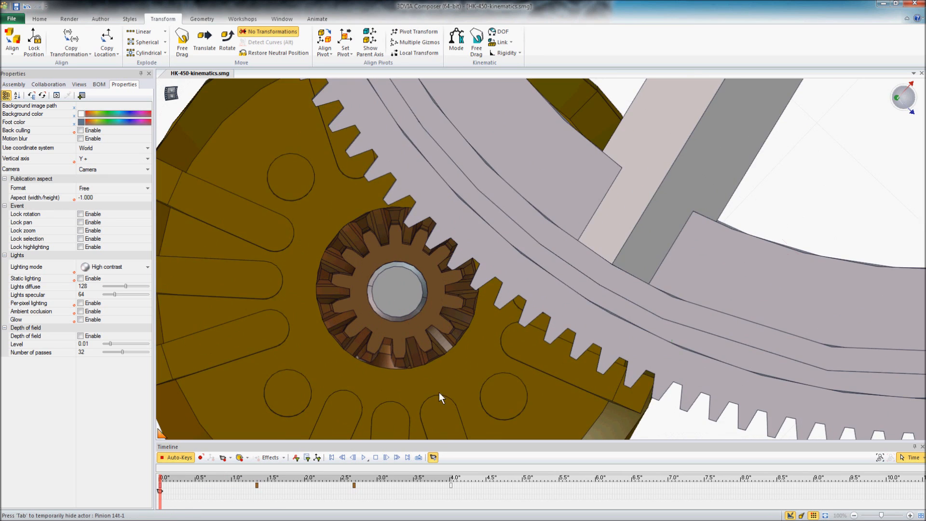
left_click(434, 460)
left_click_drag(161, 498, 270, 493)
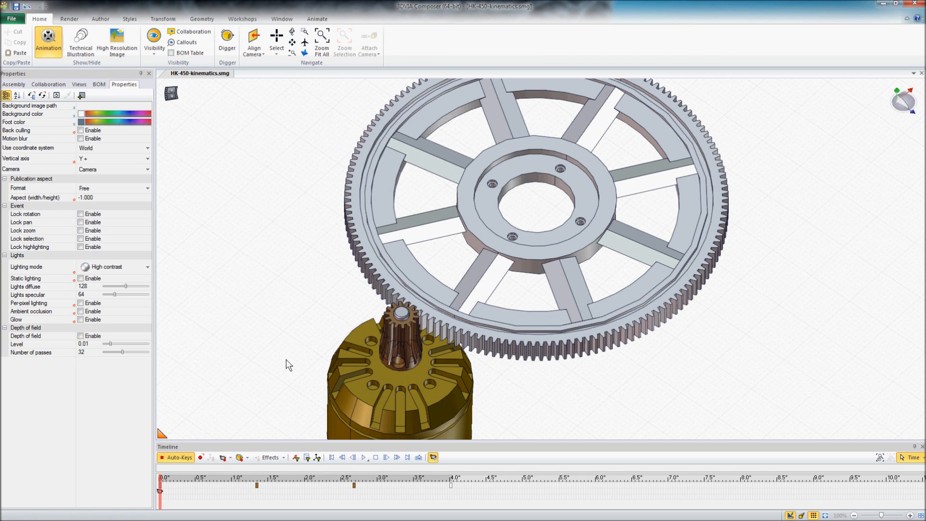
- Show only the pinion's keys on the timeline and copy its key block from 0–4 s to 4–8 s
left_click(404, 334)
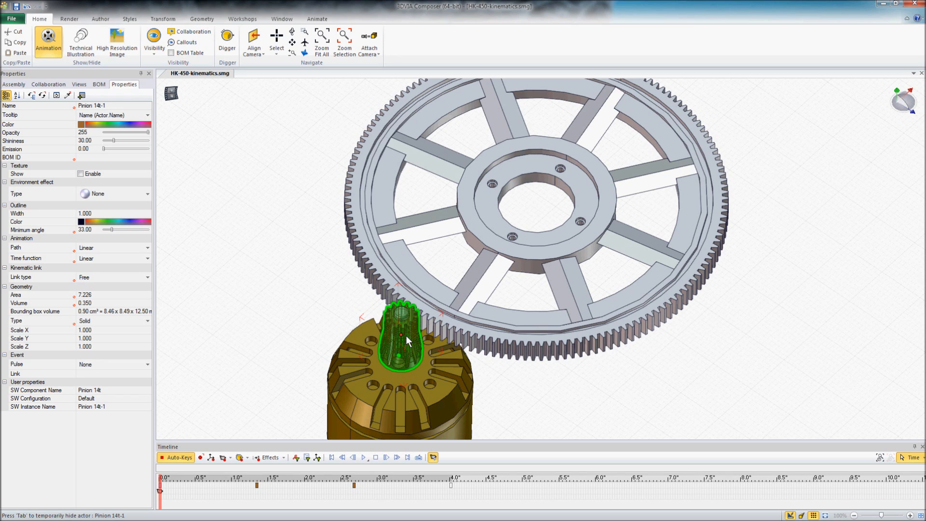
left_click(296, 459)
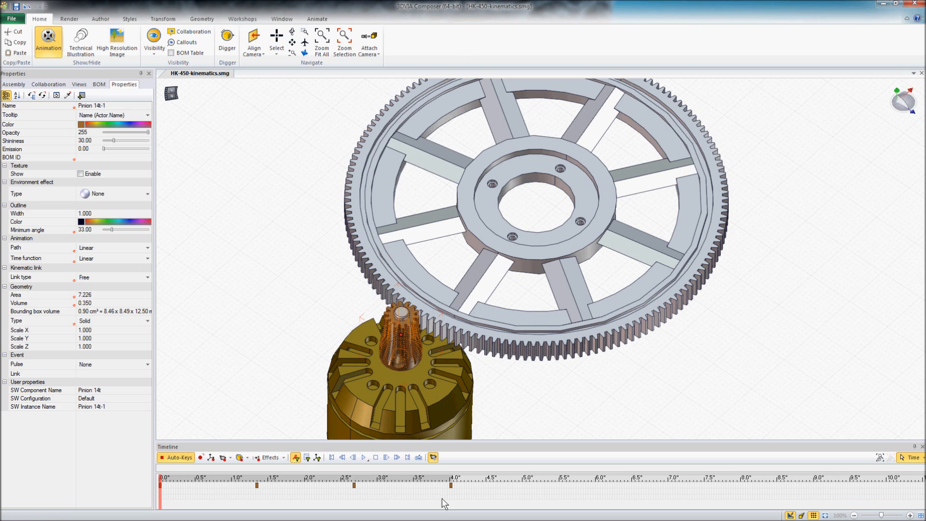
left_click_drag(462, 484, 158, 494)
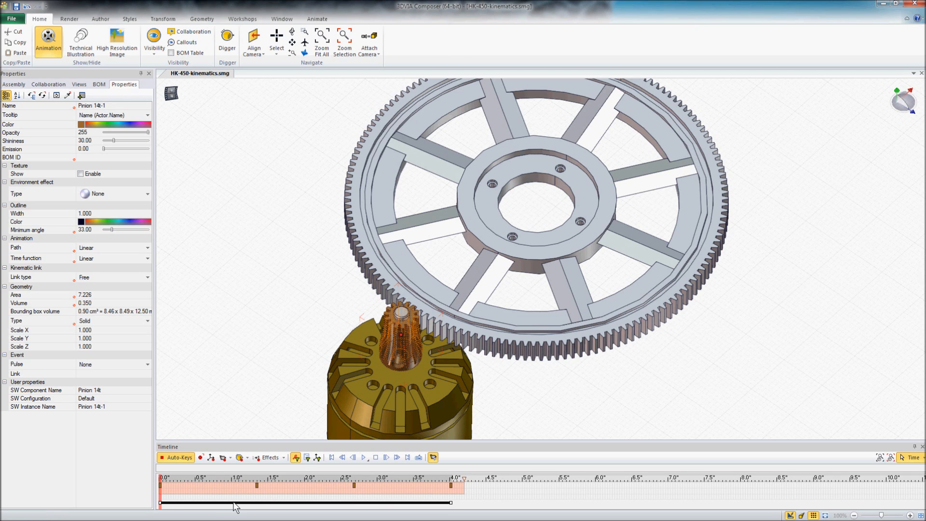
left_click_drag(236, 507, 525, 505)
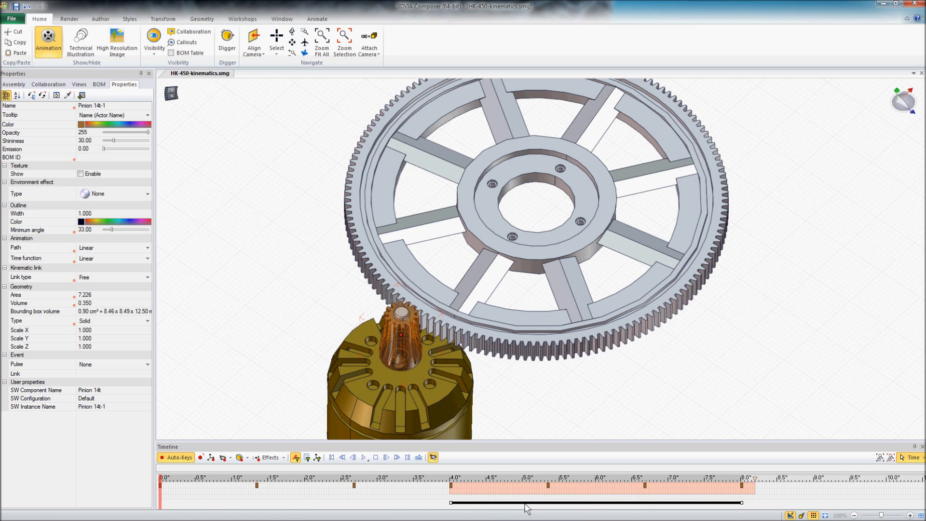
- Repeat the pinion's copied key block up to 20 s, and show the keys of all actors again
scroll(514, 499, "down", 4)
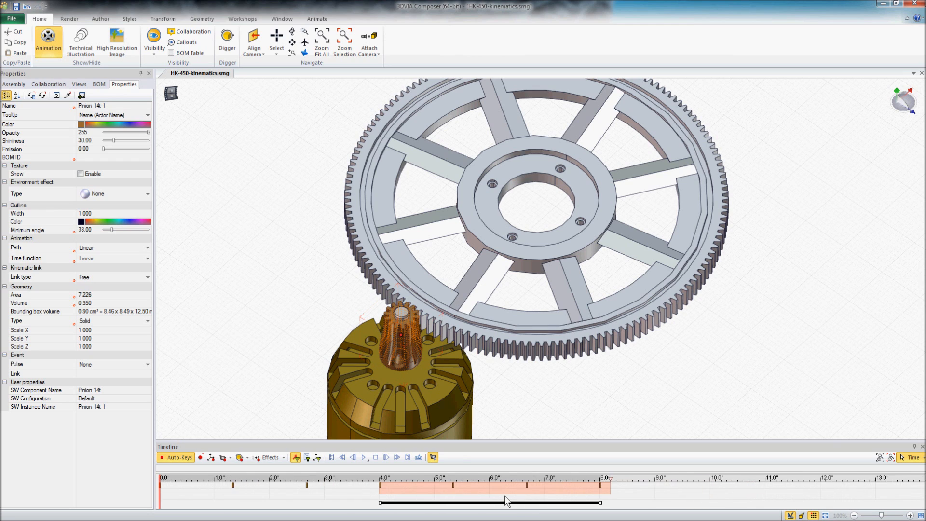
scroll(485, 500, "down", 2)
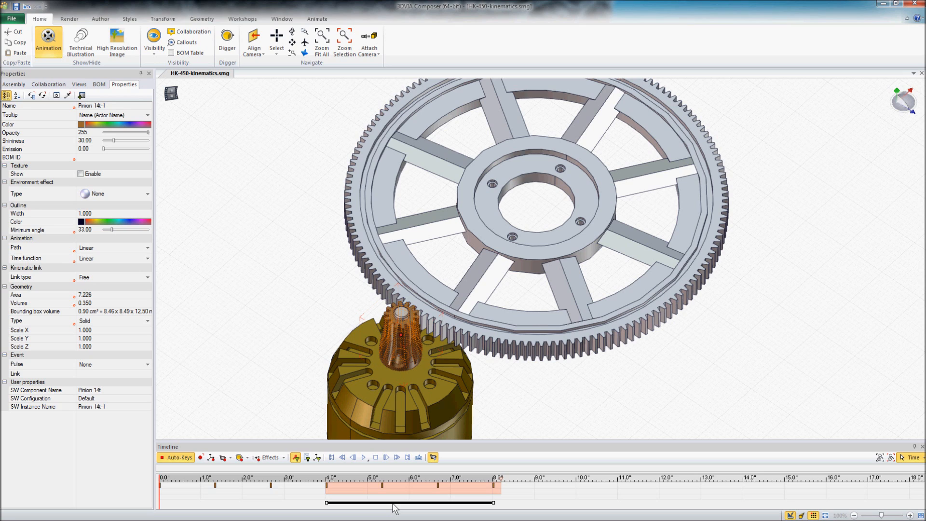
left_click_drag(395, 508, 717, 515)
scroll(579, 501, "down", 2)
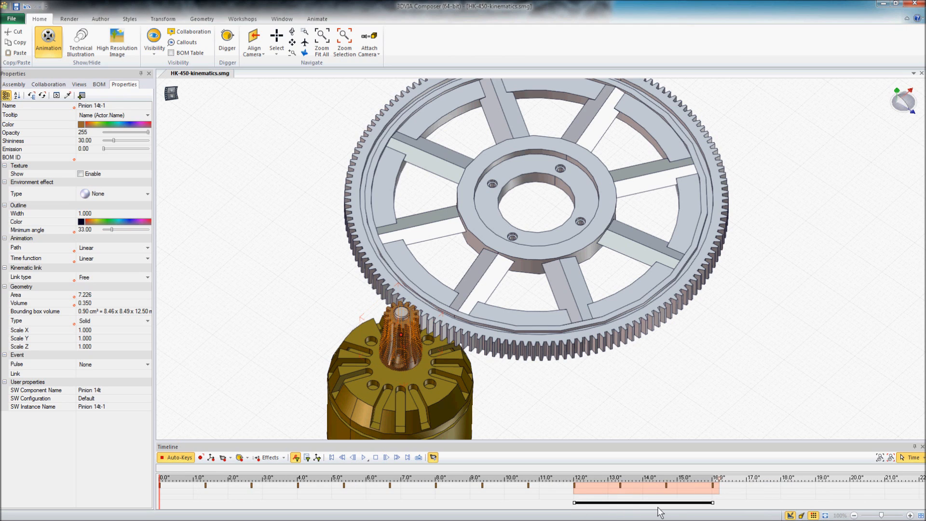
left_click_drag(656, 505, 794, 503)
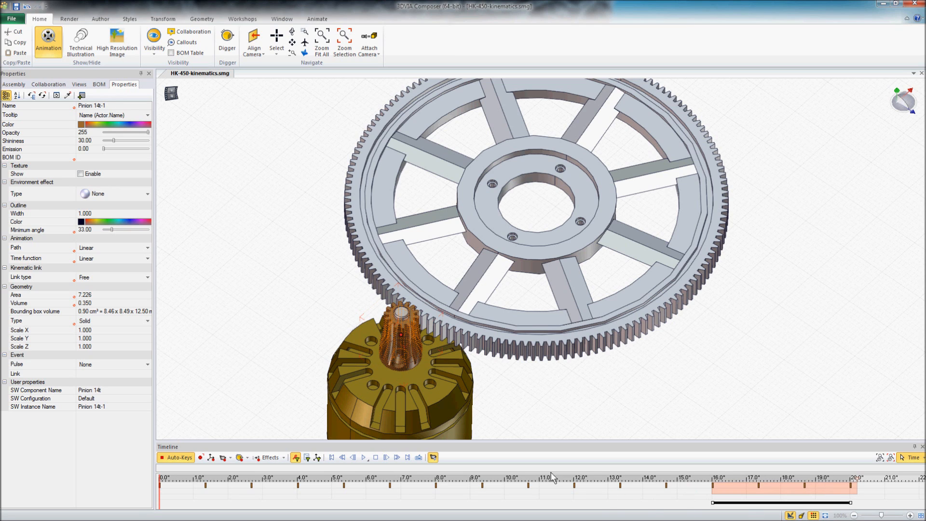
left_click(296, 458)
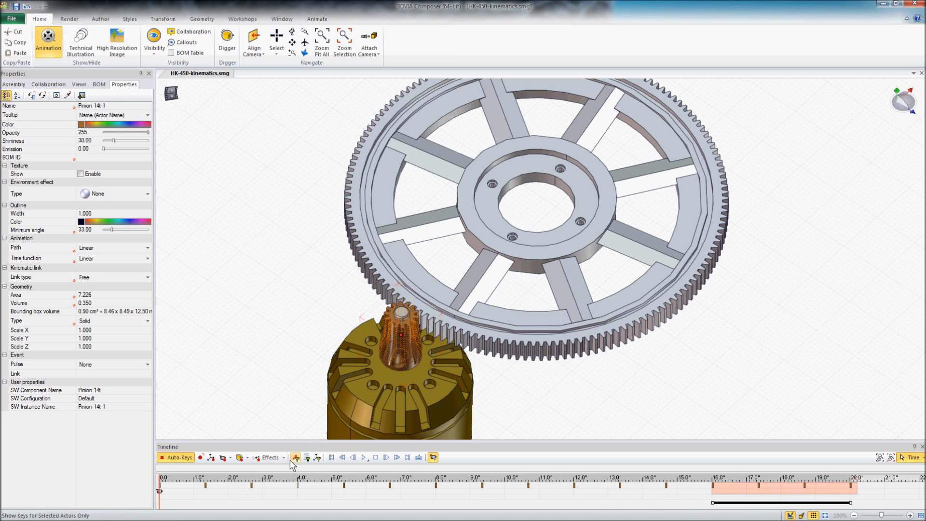
left_click(269, 399)
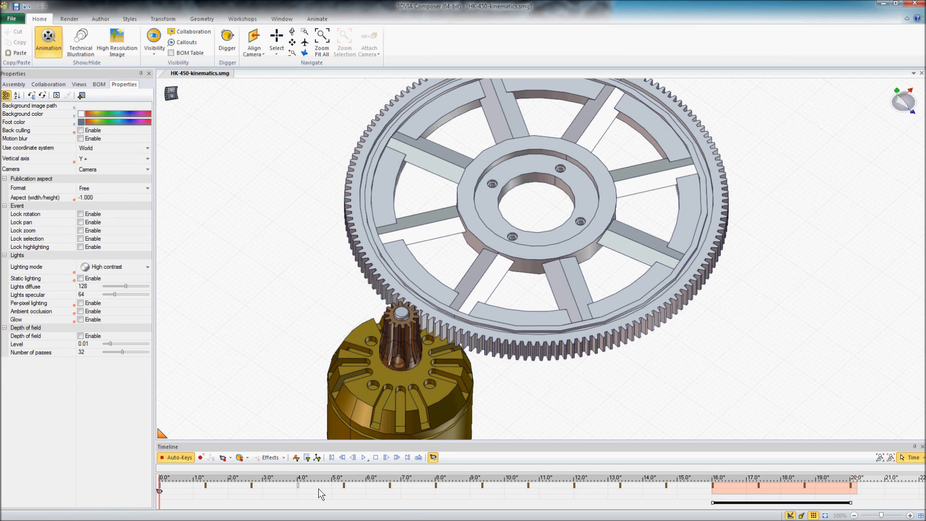
- At 8 s on the timeline, rotate the main drive gear another -33.7° about its circular edge axis
left_click(436, 494)
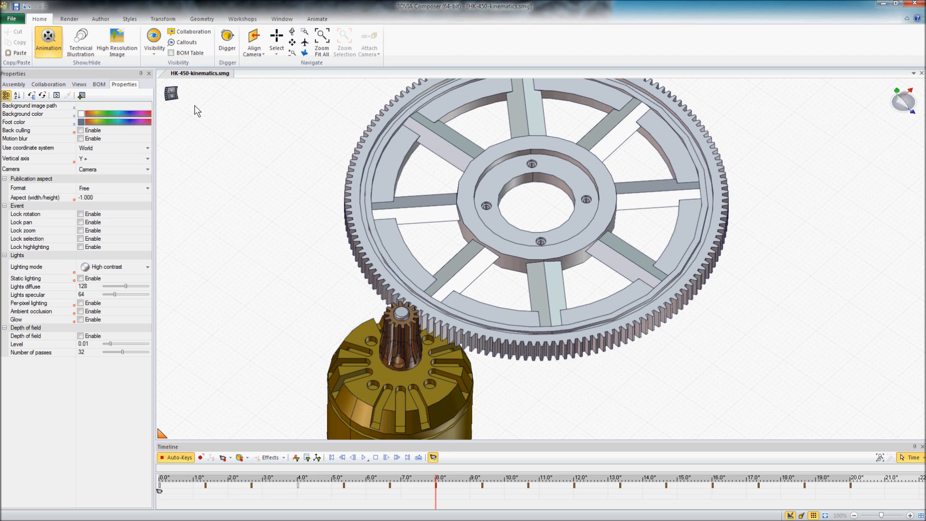
left_click(163, 19)
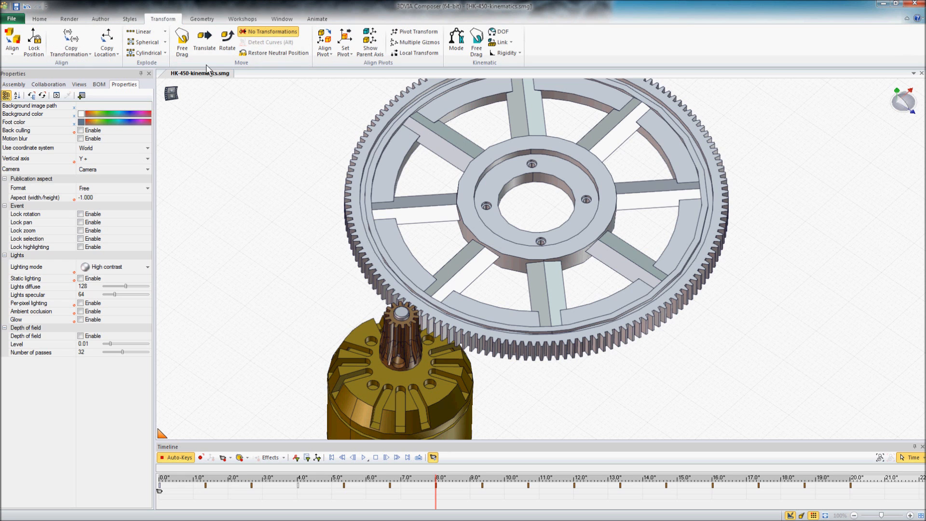
left_click(227, 41)
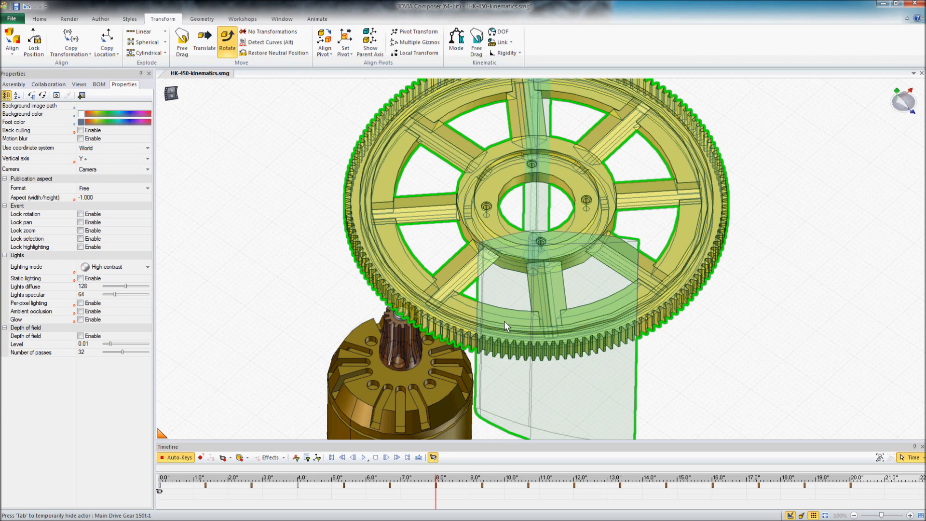
left_click(505, 321)
key("alt")
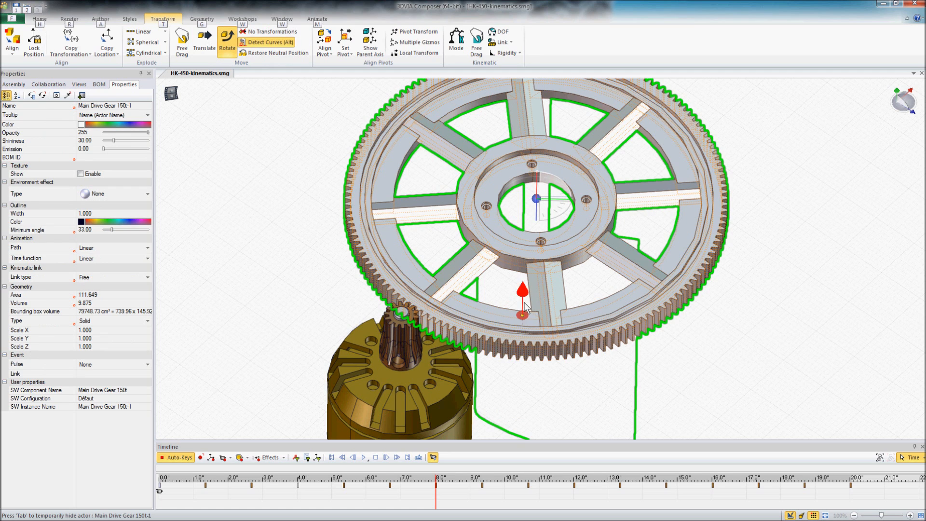
left_click_drag(523, 259, 525, 259)
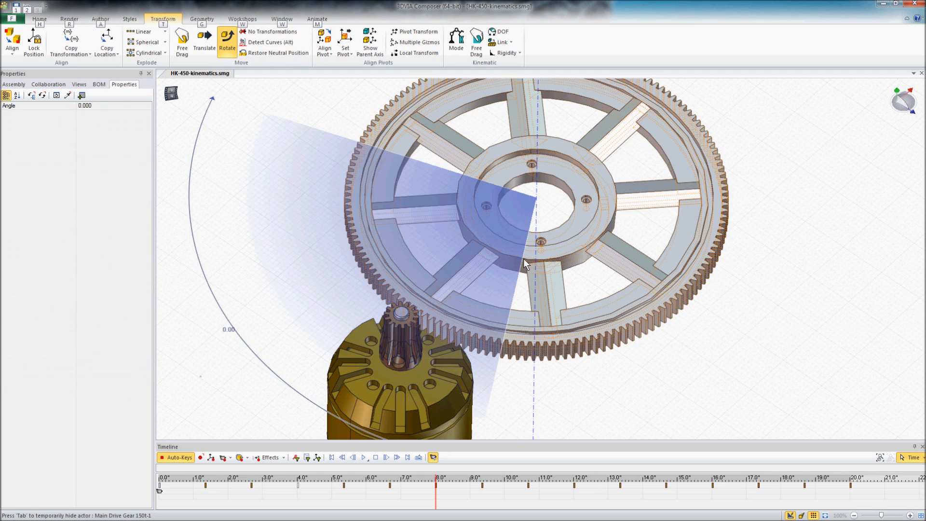
left_click(119, 106)
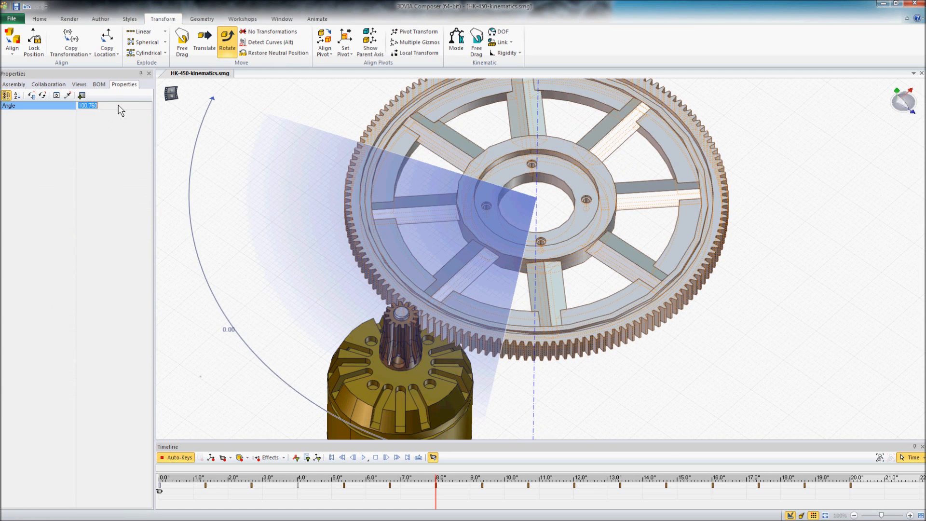
key("BackSpace")
type("-33.7")
key("Return")
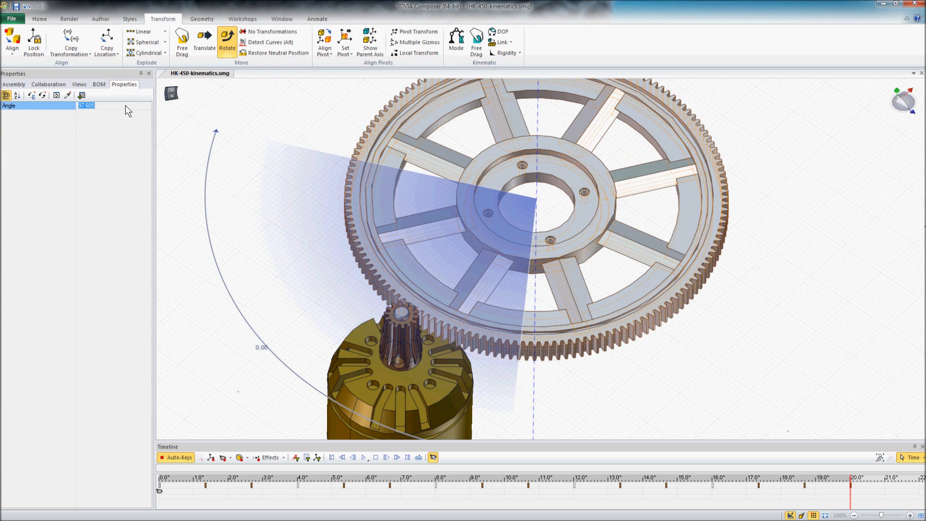
- At 20 s, rotate the main drive gear by the same -33.7° increment about its centre axis and deselect it
type("-33")
key("Return")
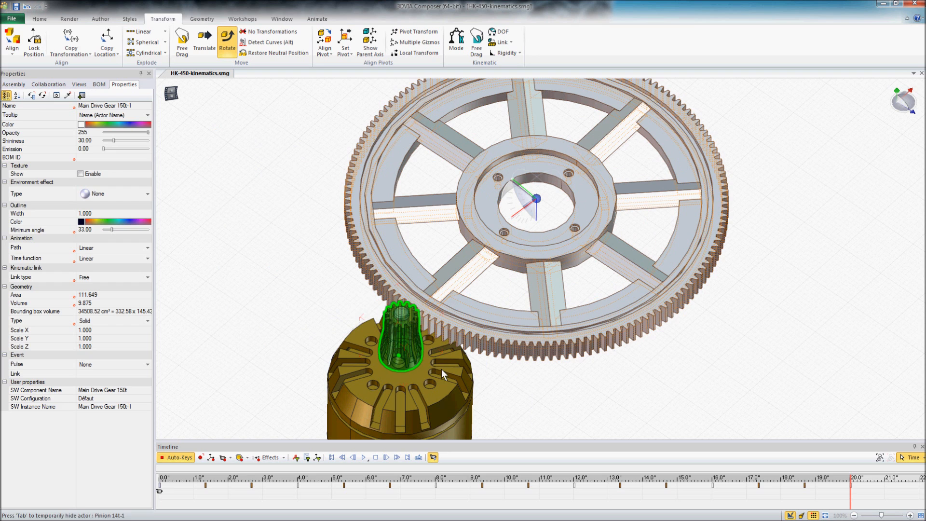
left_click(550, 393)
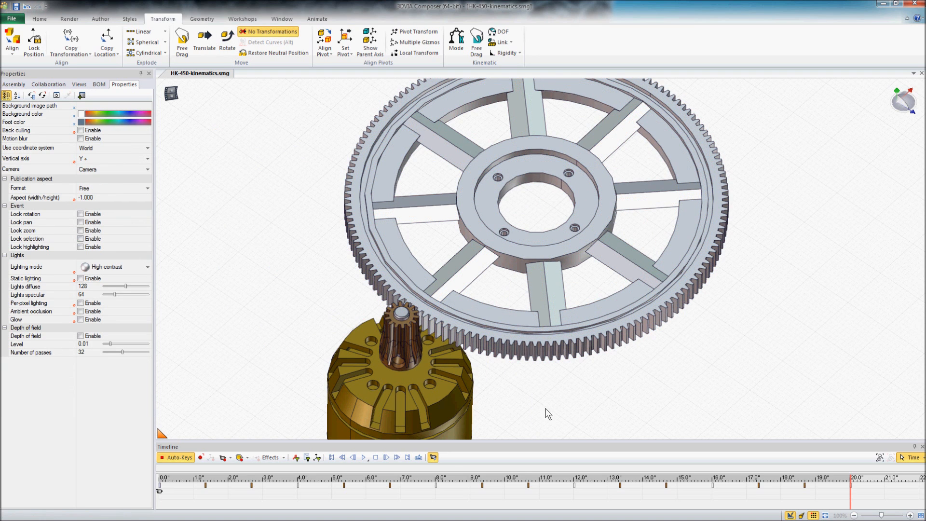
- Play the gear animation from 0 s and the full helicopter animation to check the rotating parts
left_click(158, 500)
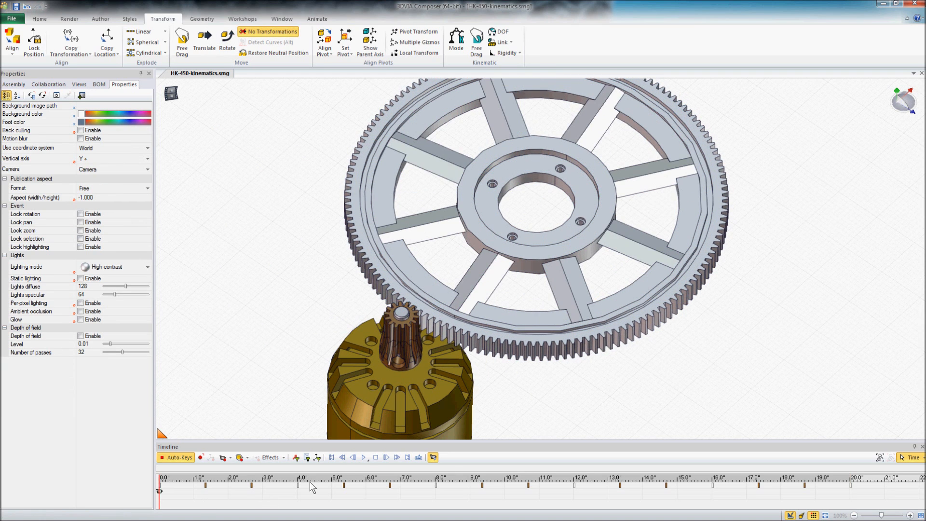
left_click(364, 457)
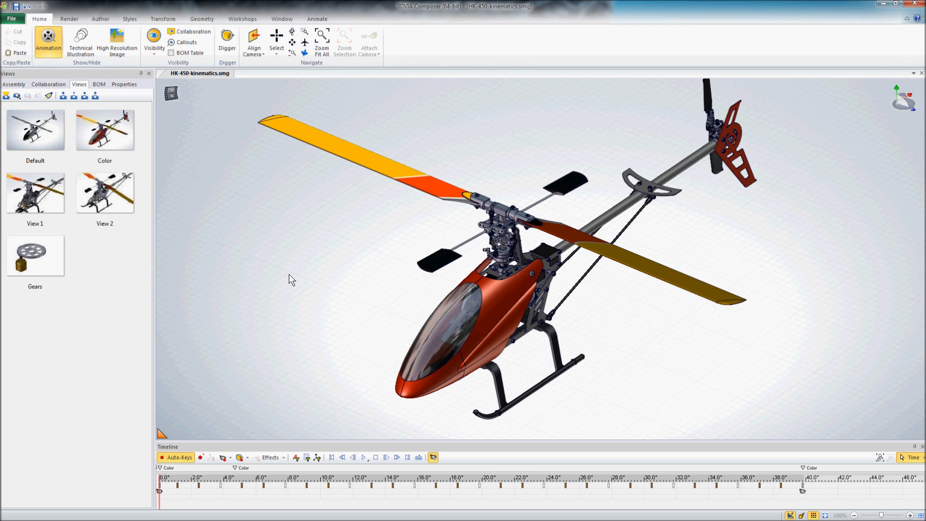
left_click(364, 459)
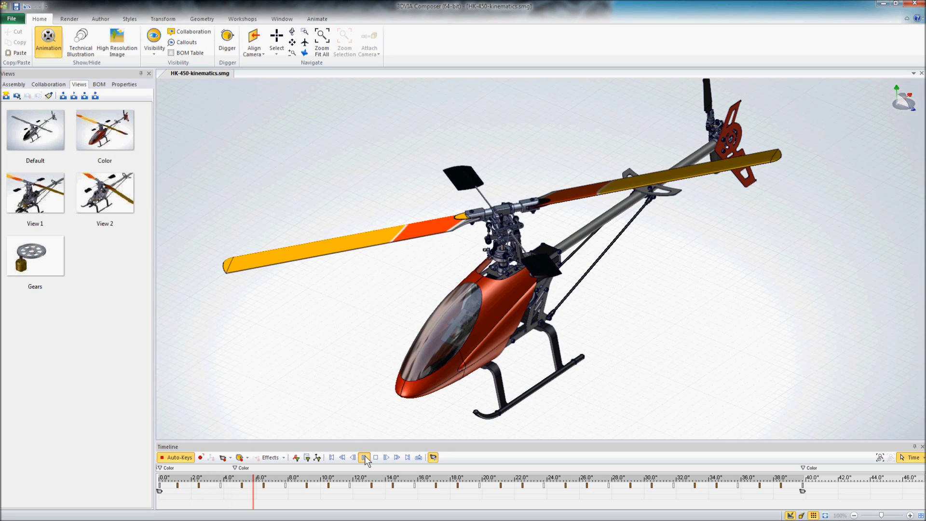
- Stop playback, return to 0 s, and invert the time selection covering all keys so the animation runs in reverse
left_click(365, 458)
left_click_drag(291, 505, 158, 511)
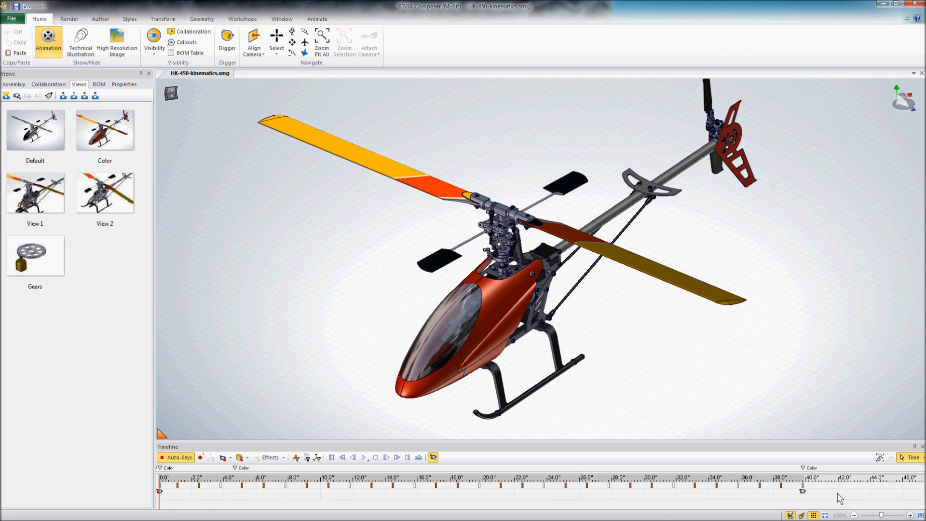
left_click_drag(825, 497, 158, 499)
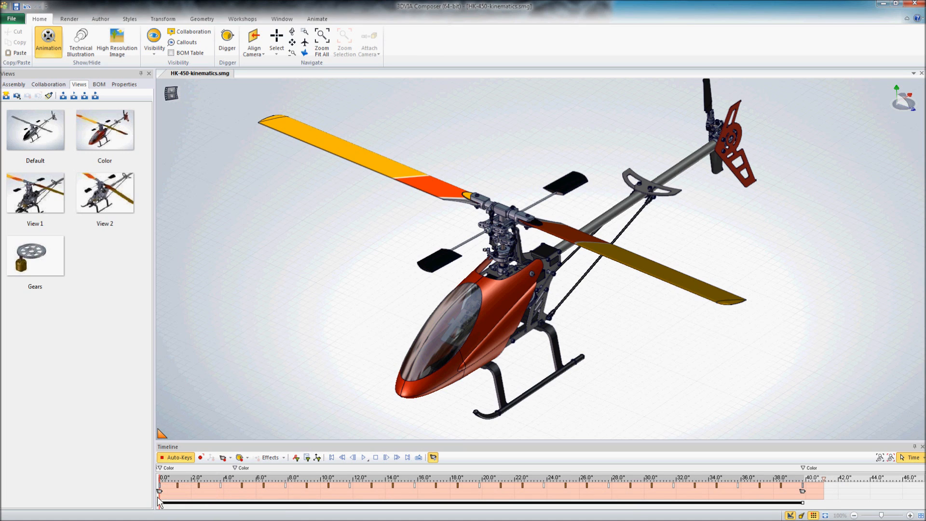
right_click(216, 496)
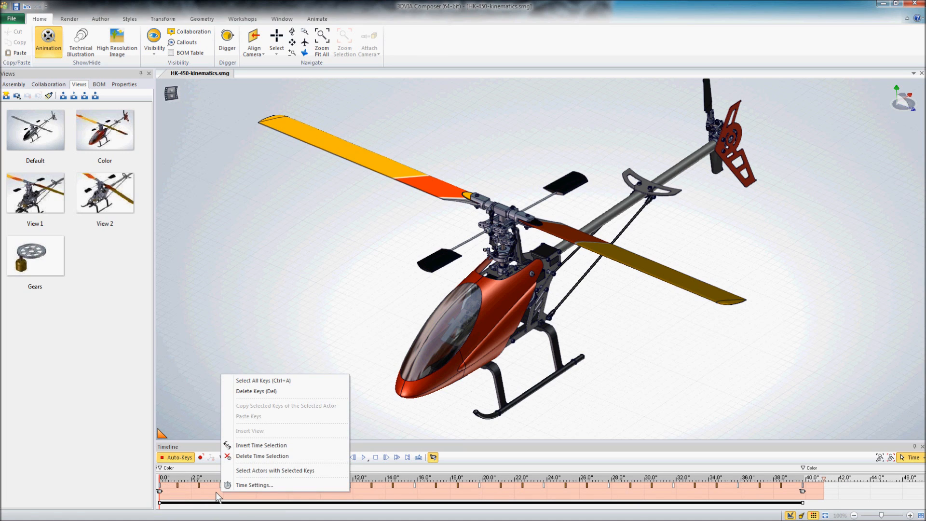
left_click(259, 445)
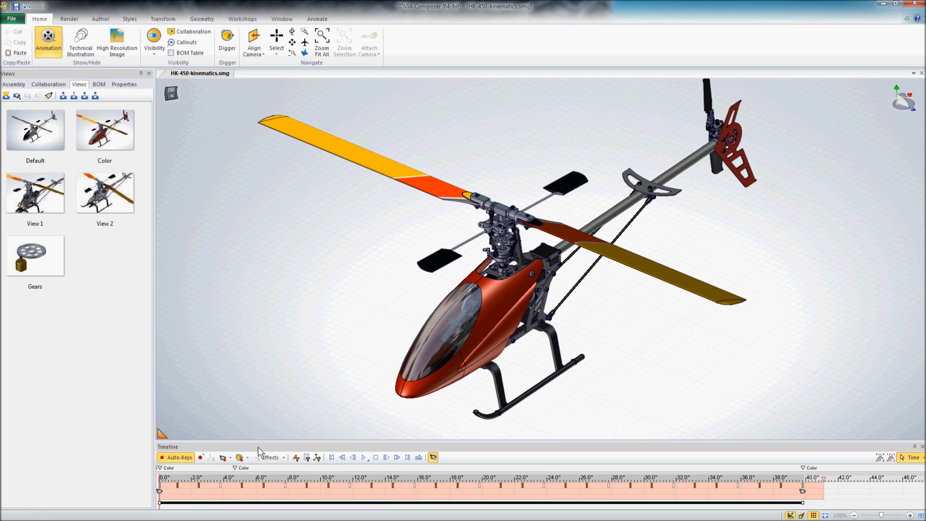
- Delete the leftover actor and camera keys at 0 s, ahead of the start of the reversed animation
left_click(173, 496)
left_click_drag(173, 498, 166, 499)
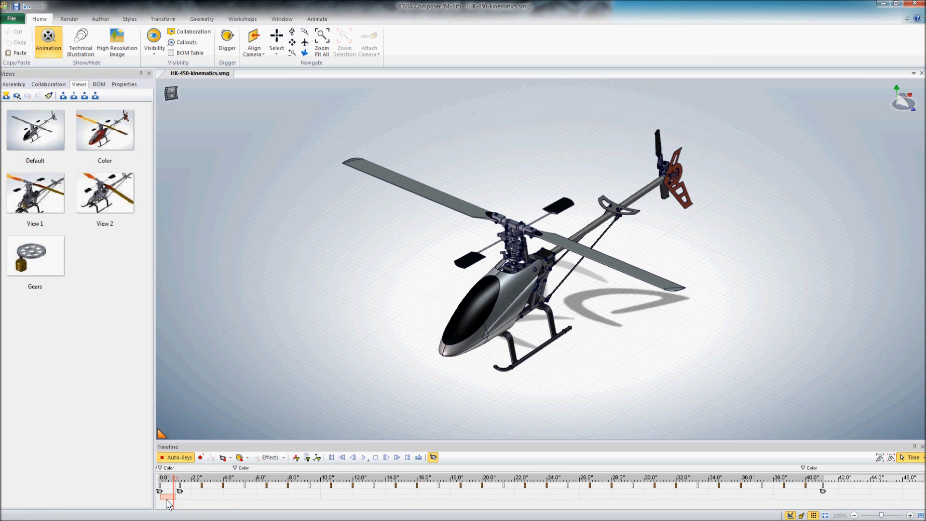
scroll(173, 503, "up", 1)
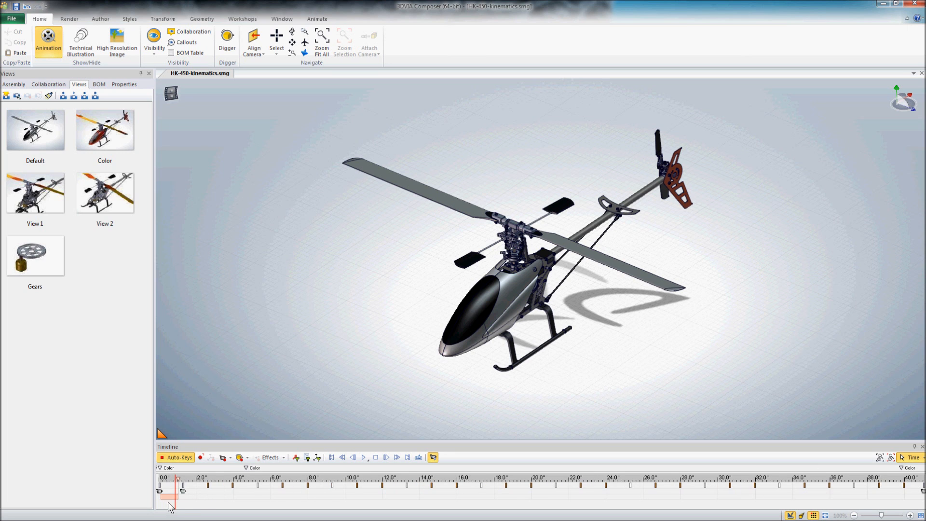
mouse_move(174, 503)
left_mouse_down()
mouse_move(159, 503)
mouse_move(333, 504)
mouse_move(183, 501)
left_mouse_up()
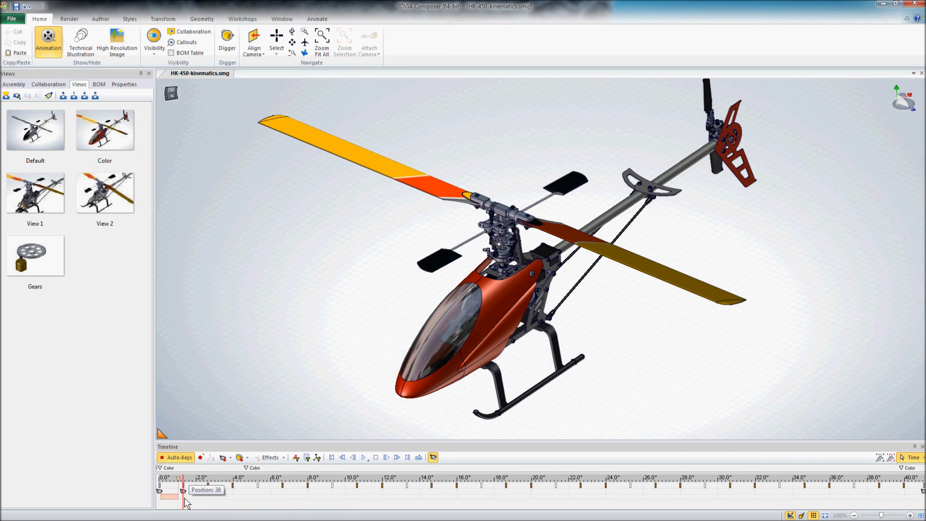
right_click(160, 486)
left_click(194, 450)
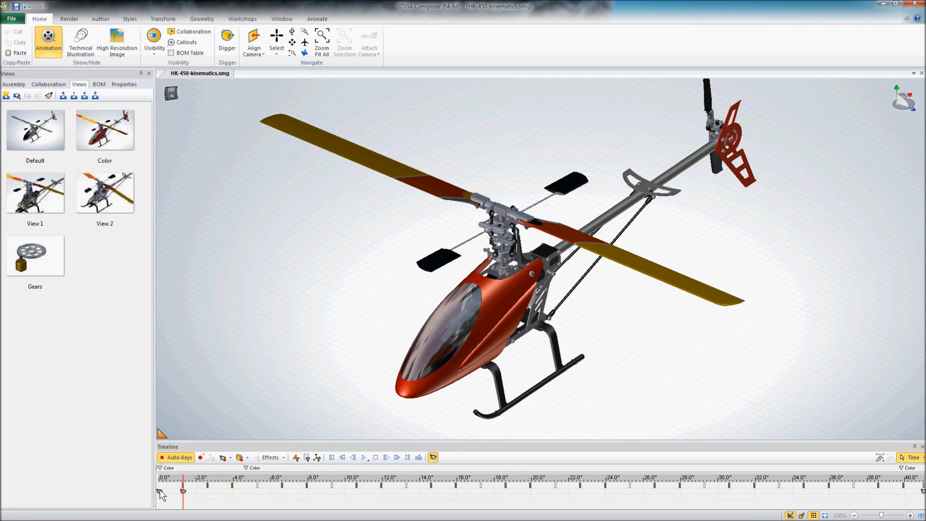
right_click(160, 490)
left_click(190, 464)
- Select all remaining keys, shift them earlier so the animation starts at 0 s, and return the time to 0 s
left_click_drag(172, 489, 852, 503)
middle_click_drag(257, 490, 385, 496)
left_click_drag(226, 504, 200, 504)
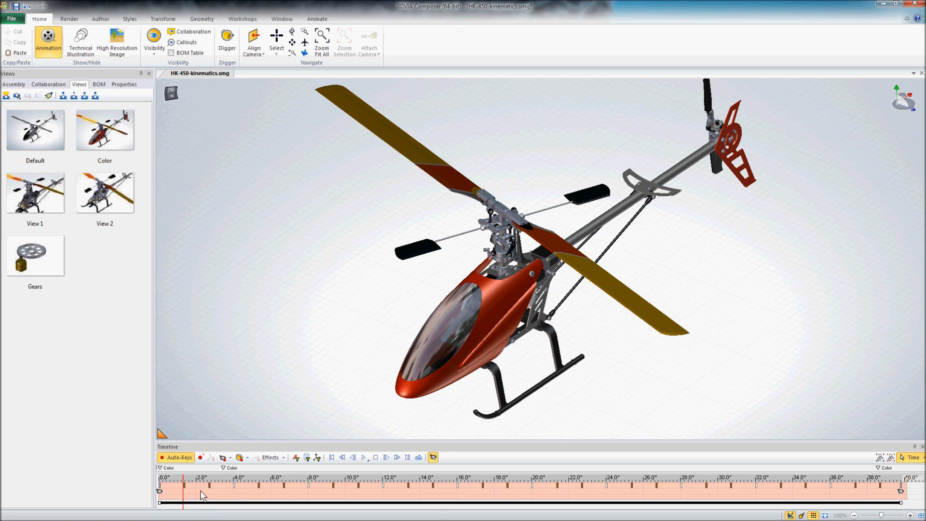
left_click(201, 491)
left_click_drag(205, 499, 155, 499)
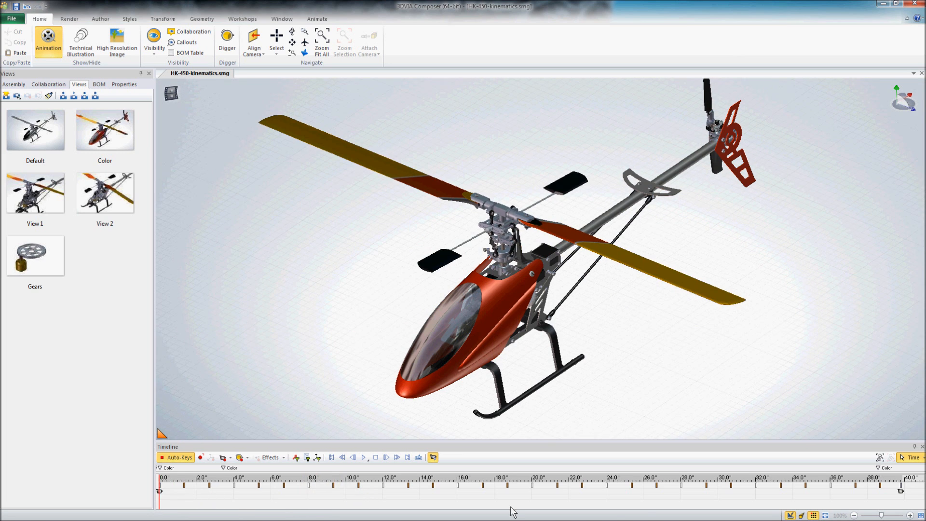
- Select all keys from 0 s to 40 s and scale their time span down to about 1 s
left_click_drag(911, 489, 159, 505)
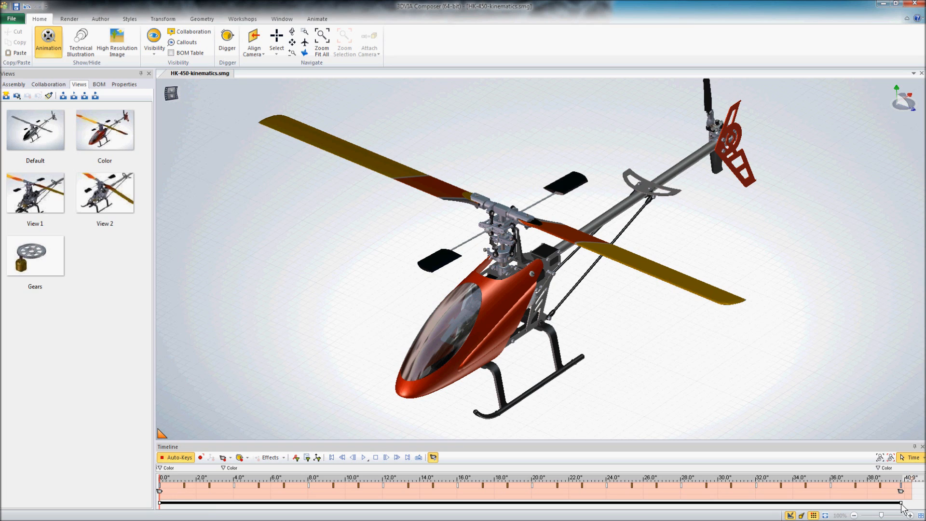
left_click_drag(901, 505, 178, 500)
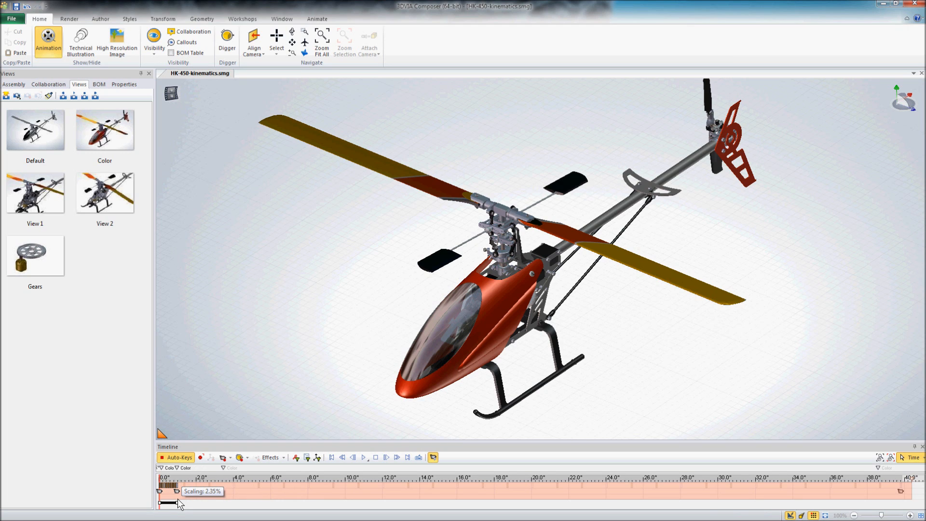
left_click_drag(178, 499, 176, 510)
middle_click_drag(246, 491, 285, 494)
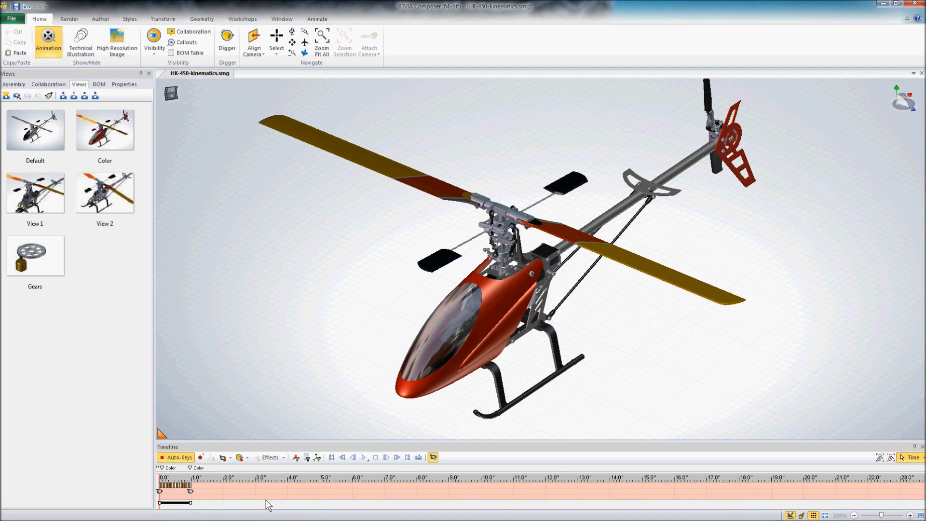
- Play the compressed animation from 0 s to check the rotor speed, and pause it
left_click(167, 497)
left_click_drag(167, 498, 159, 500)
left_click(363, 457)
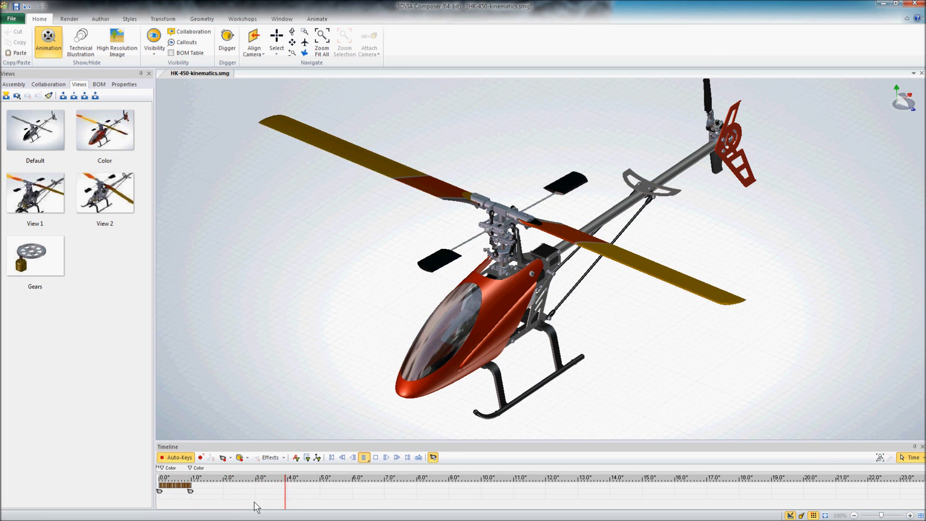
left_click(364, 457)
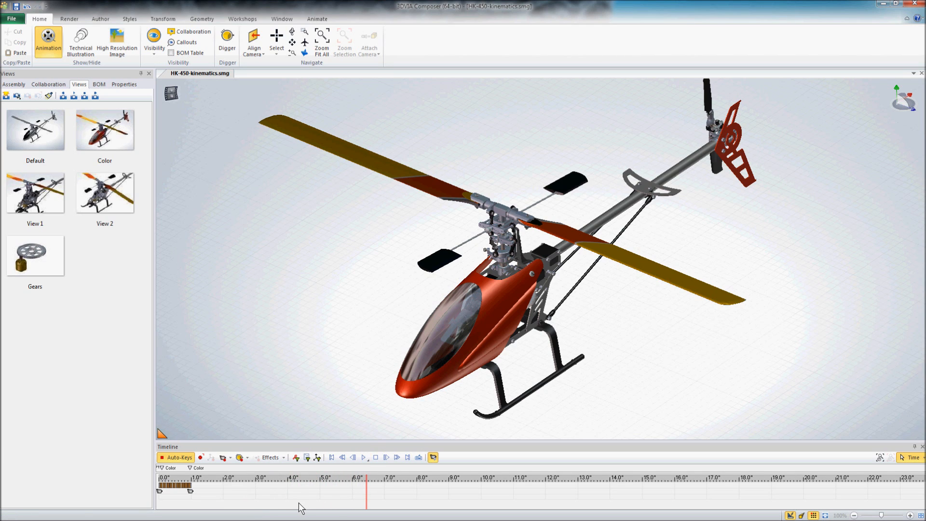
- Delete all unused keys from the animation
left_click(317, 20)
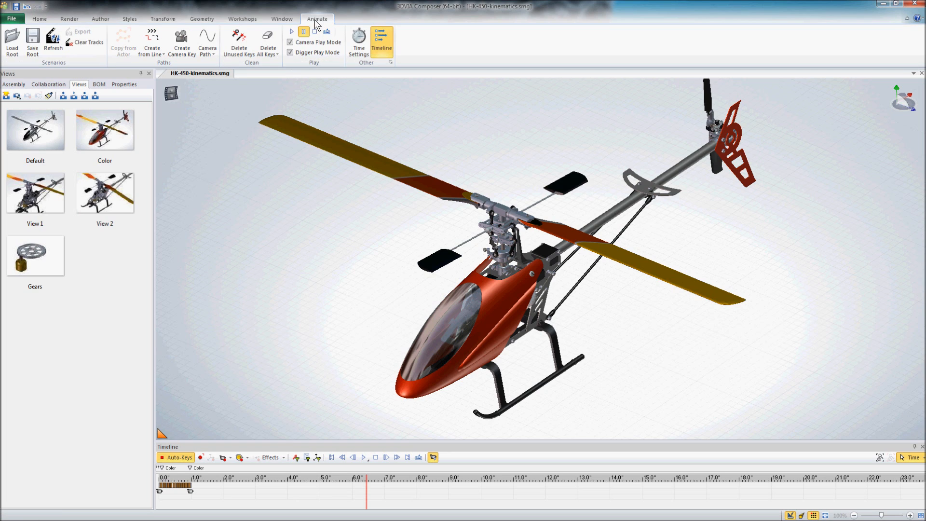
left_click(242, 47)
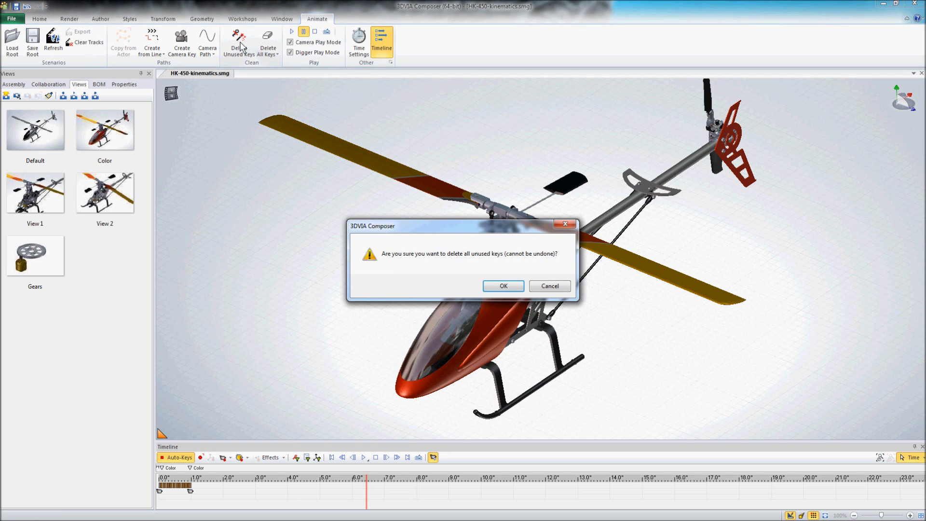
left_click(502, 287)
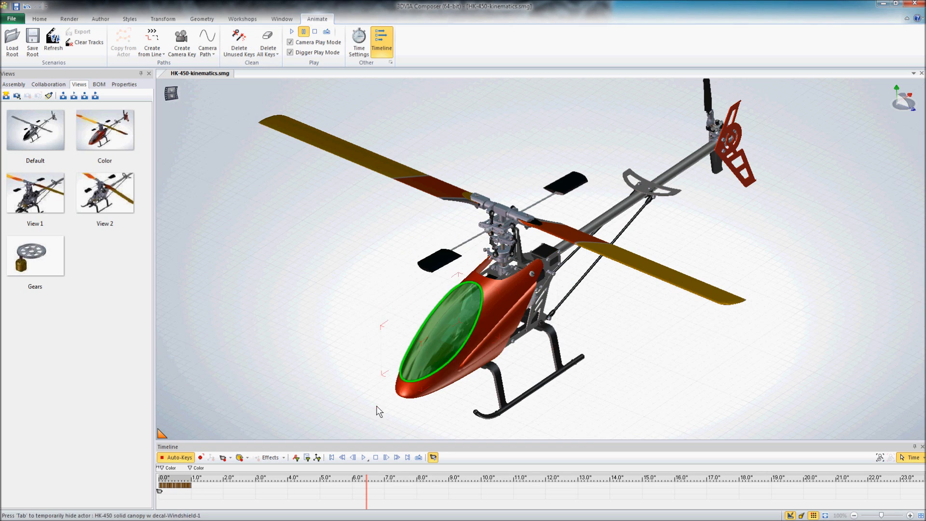
- Play the cleaned-up animation from 0 s to check that the rotors still turn
left_click(159, 498)
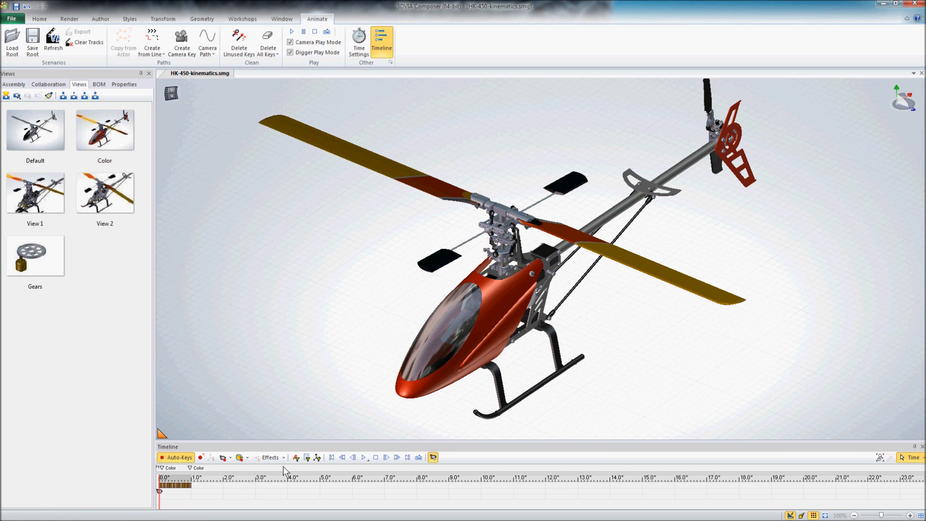
left_click(364, 457)
left_click(229, 501)
- Select the whole key block within the first second and slide it further along the timeline
left_click_drag(198, 485, 152, 493)
scroll(195, 500, "up", 5)
scroll(198, 499, "up", 1)
middle_click_drag(200, 499, 357, 499)
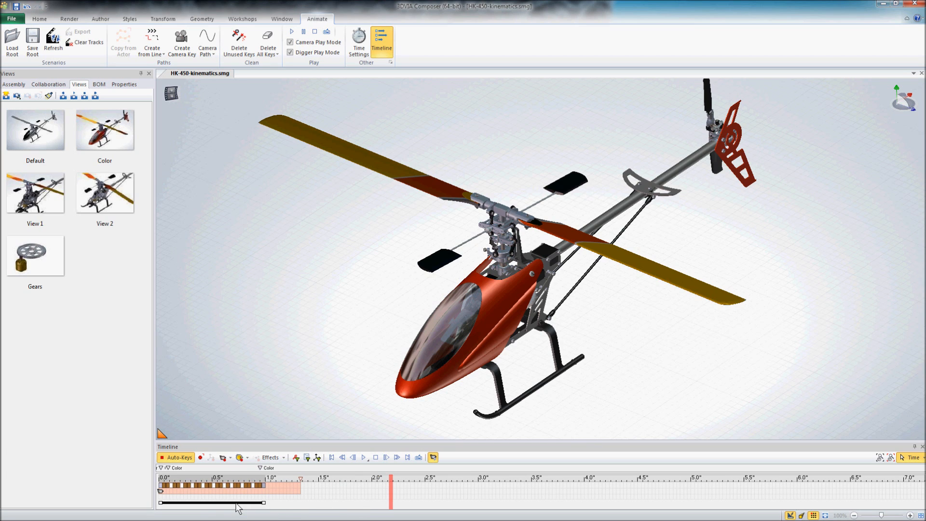
left_click_drag(235, 505, 621, 515)
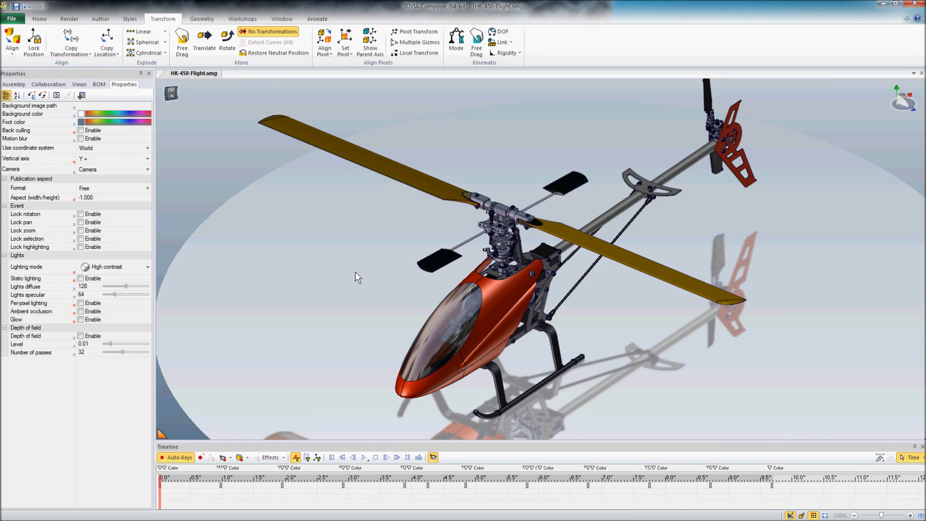
- Play the helicopter flight animation in HK-450-Flight.smg
left_click(364, 458)
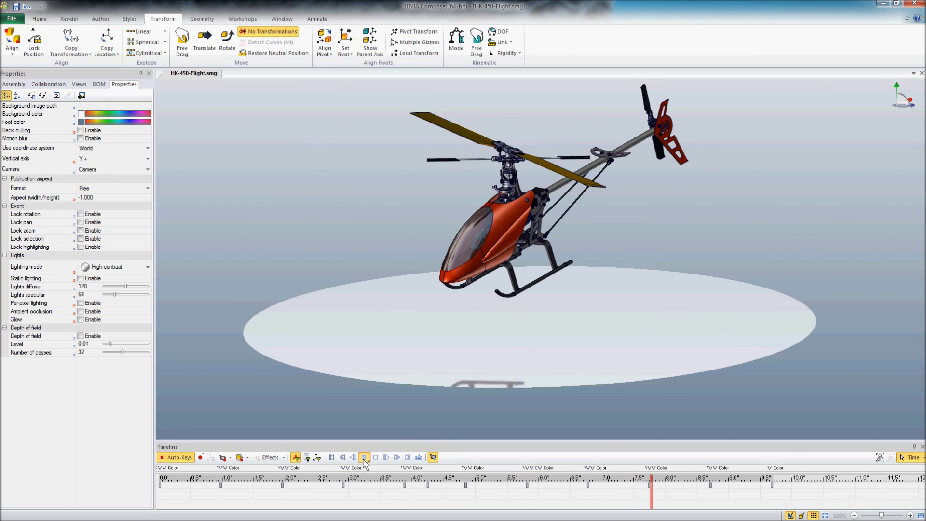
left_click(364, 458)
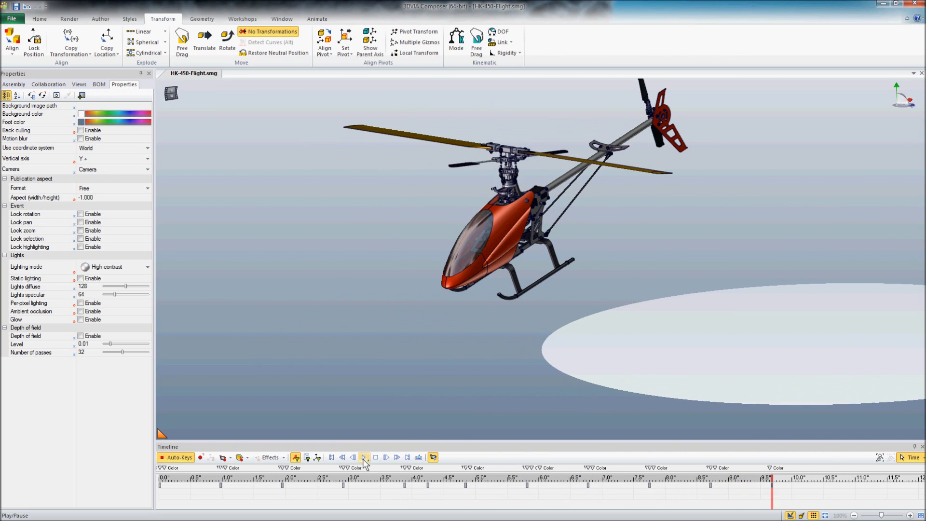